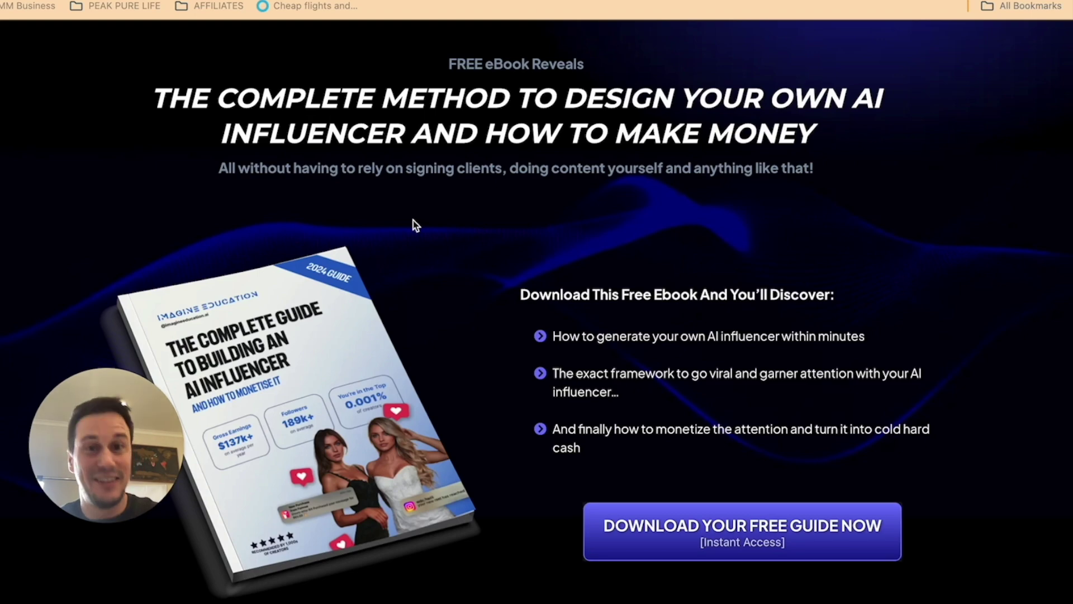
scroll(413, 220, "down", 9)
scroll(413, 220, "down", 3)
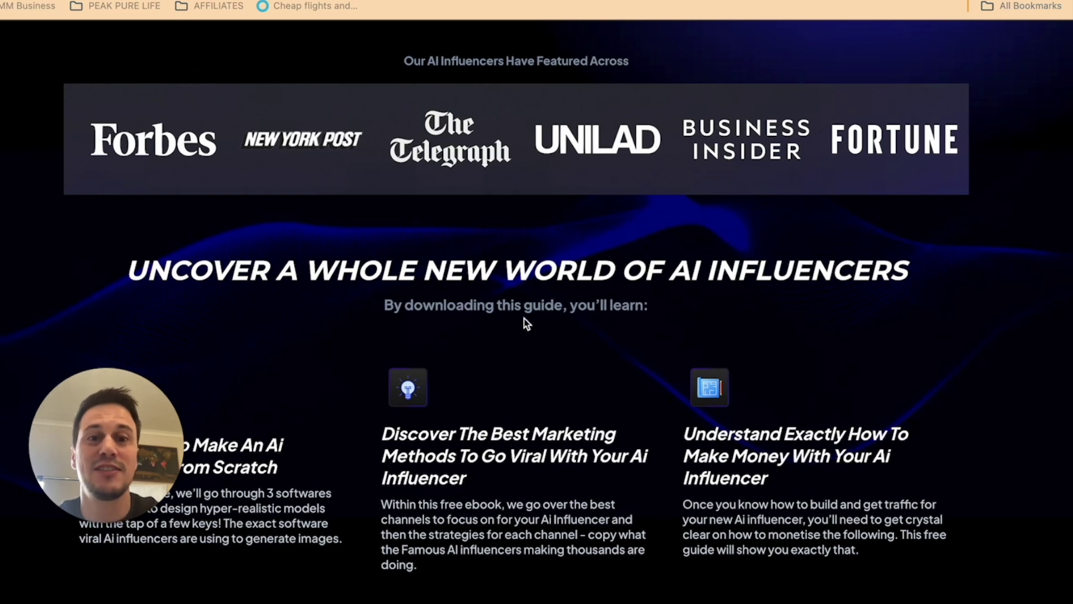
scroll(525, 179, "down", 10)
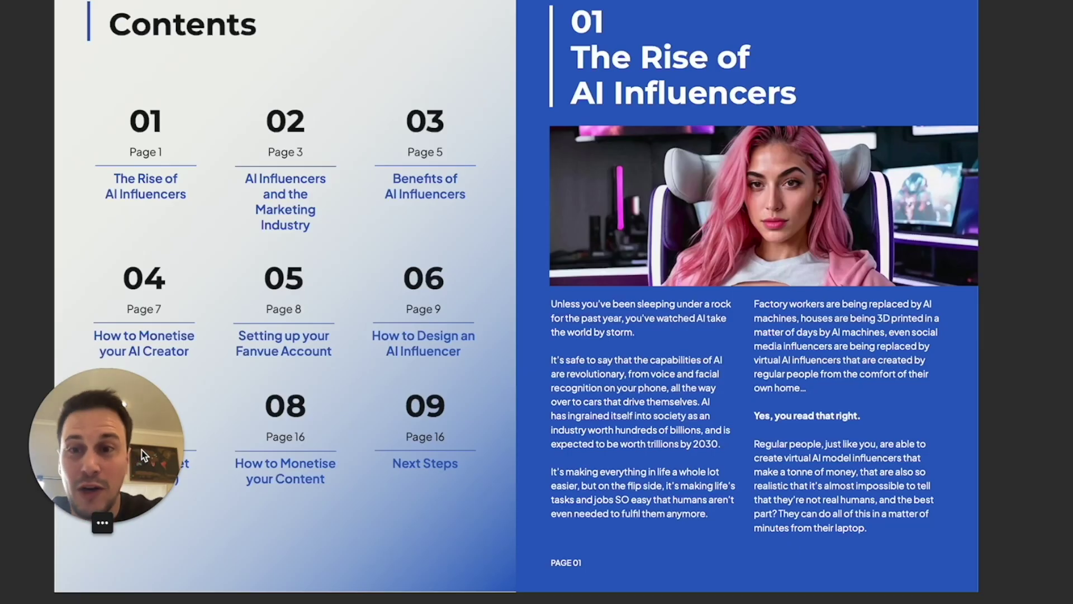
left_click_drag(113, 491, 641, 450)
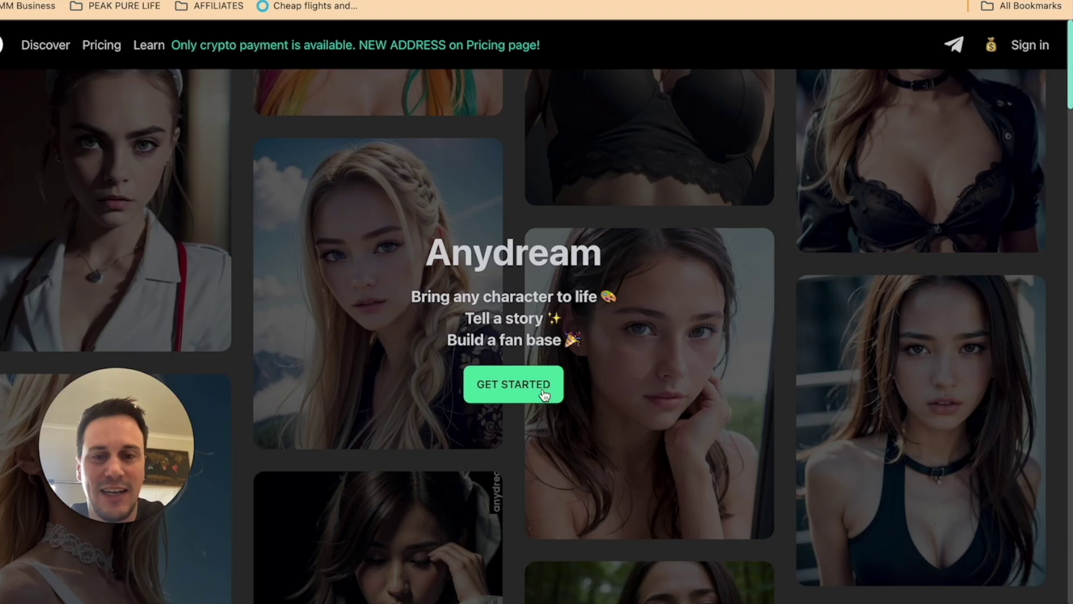
Step: Open Anydream's image creation page in Advanced mode and choose the ReAL model
left_click(868, 354)
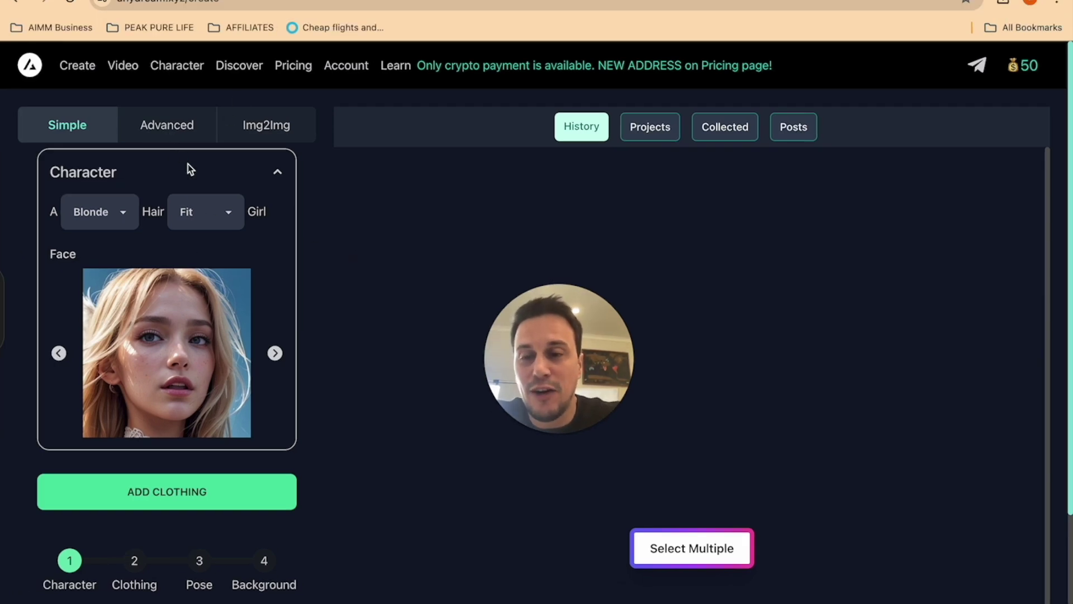
left_click(186, 140)
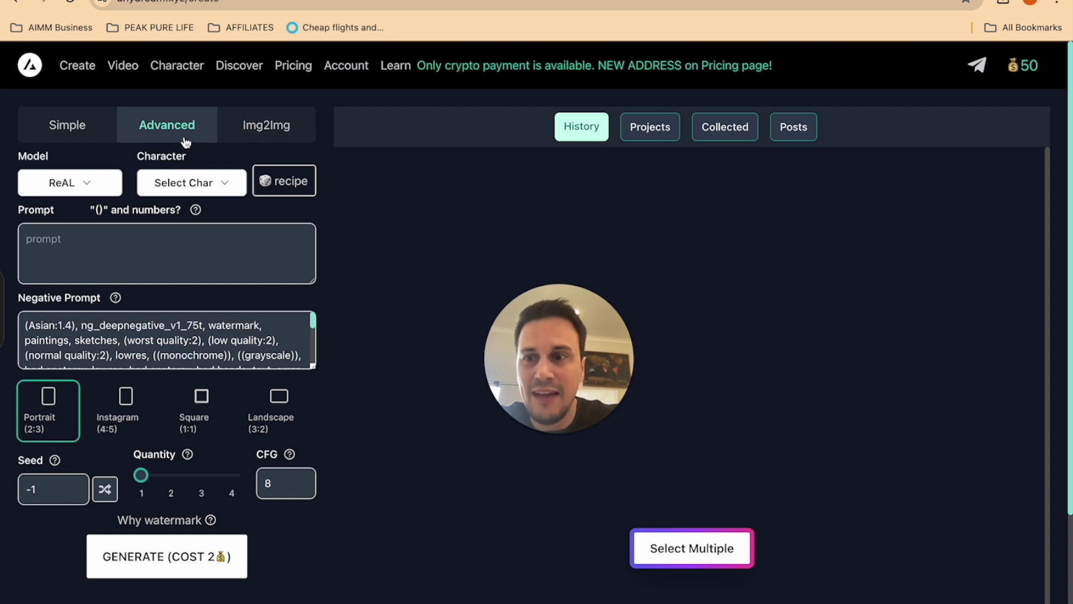
left_click(213, 252)
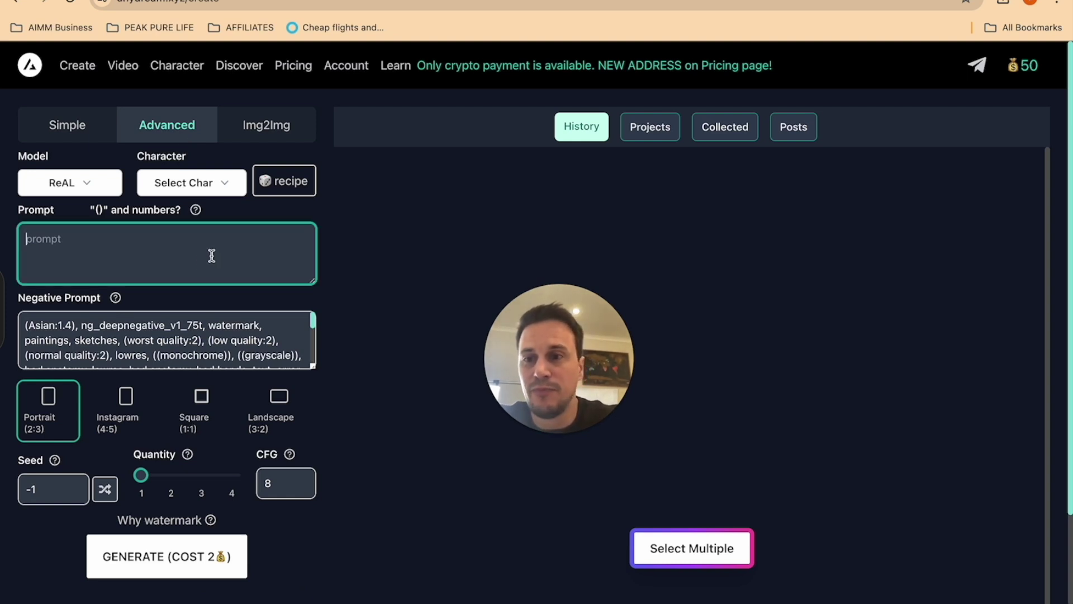
left_click(88, 185)
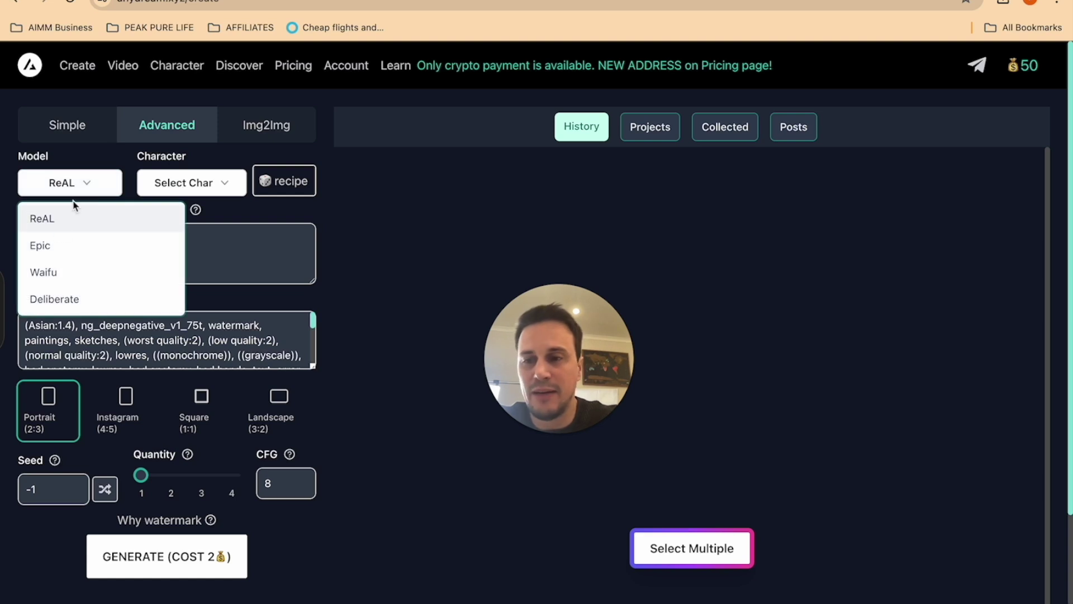
left_click(75, 219)
Step: Generate a portrait image from the prompt "a beautiful red haired lady close up, of face, blue eyes" and view it enlarged
left_click(209, 191)
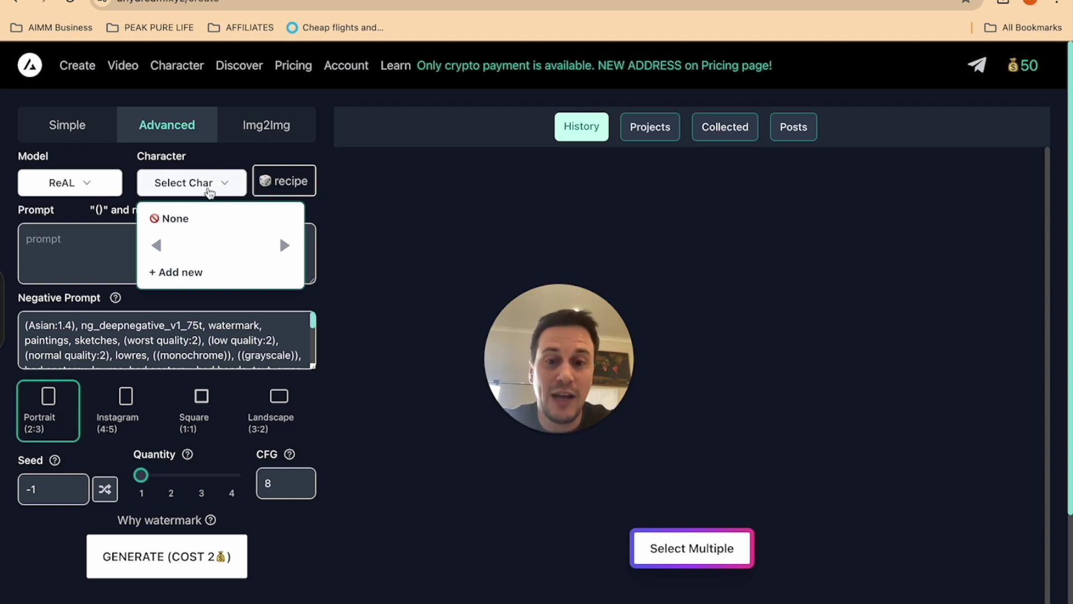
left_click(210, 191)
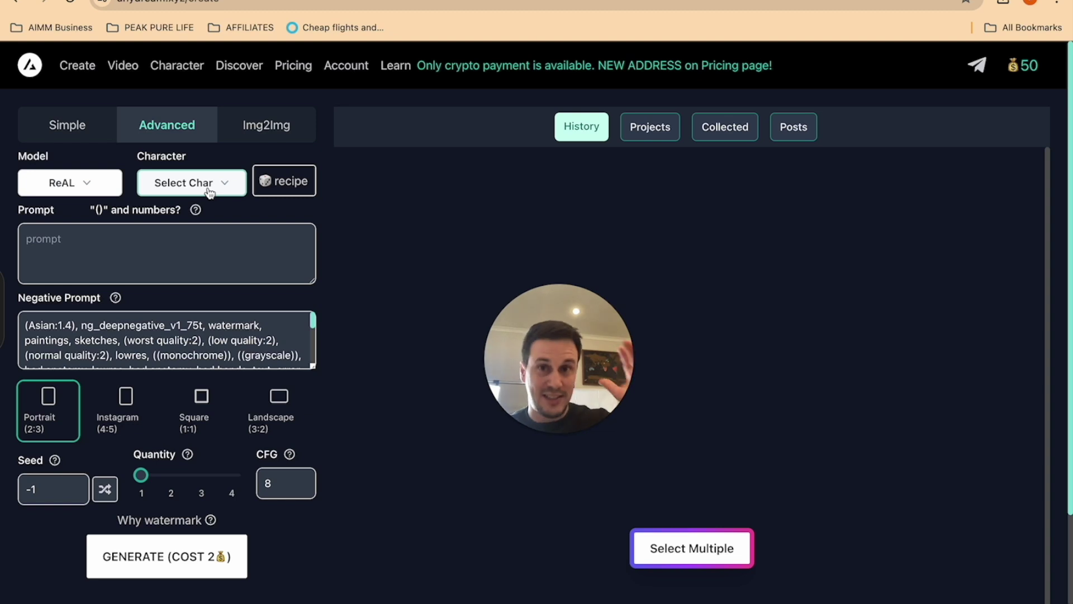
left_click(73, 227)
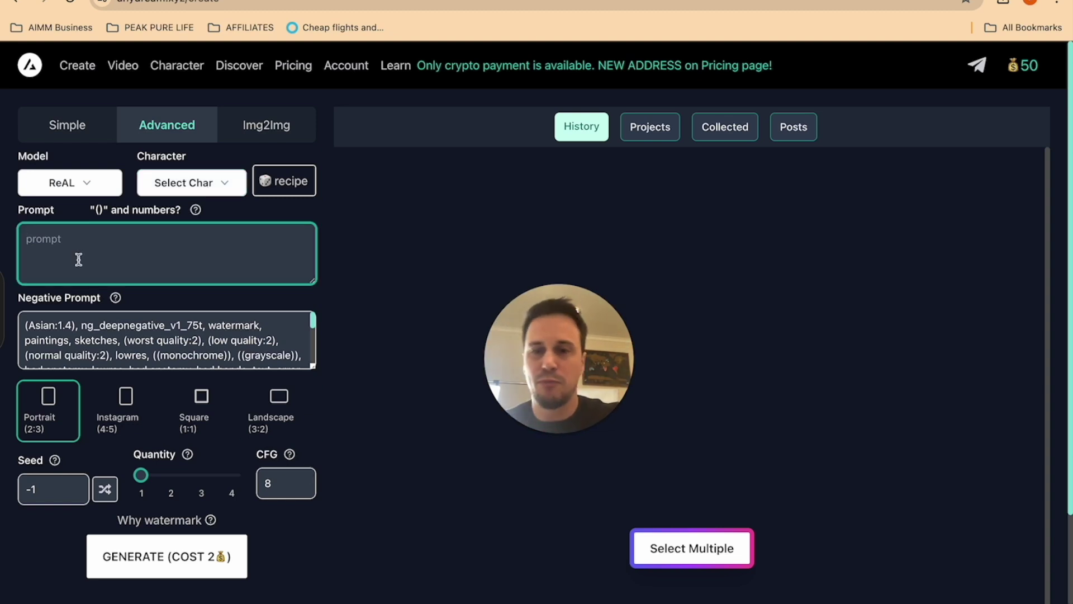
type("a beautiful red haired lady close up, of face, blue eyes")
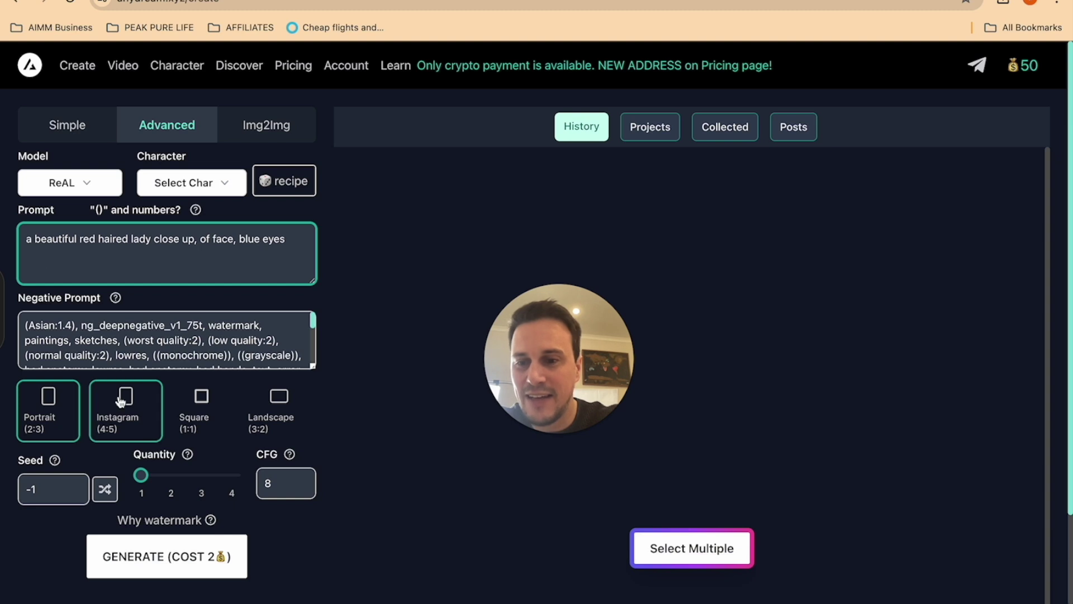
left_click(166, 555)
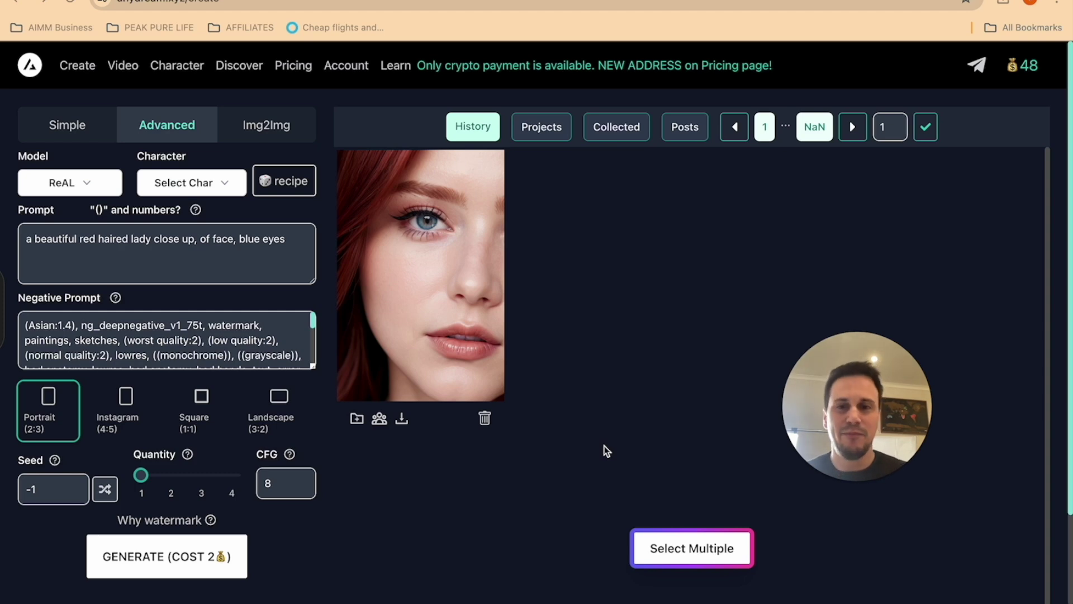
left_click(448, 237)
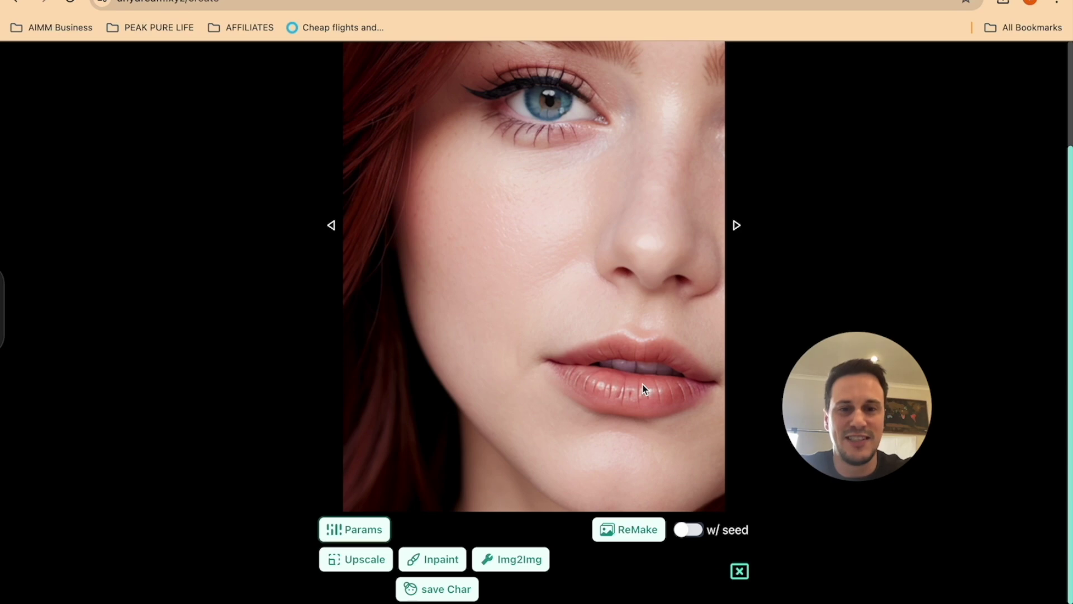
key("Escape")
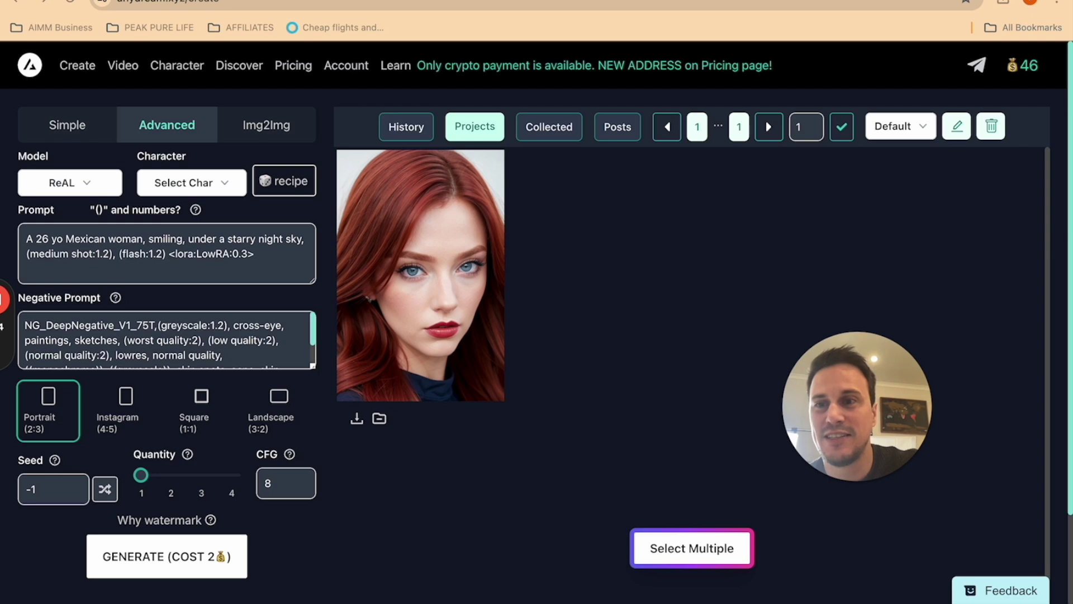
Step: Start designing a new character and upload the saved PNG portrait of the red-haired woman as its face photo
left_click(185, 66)
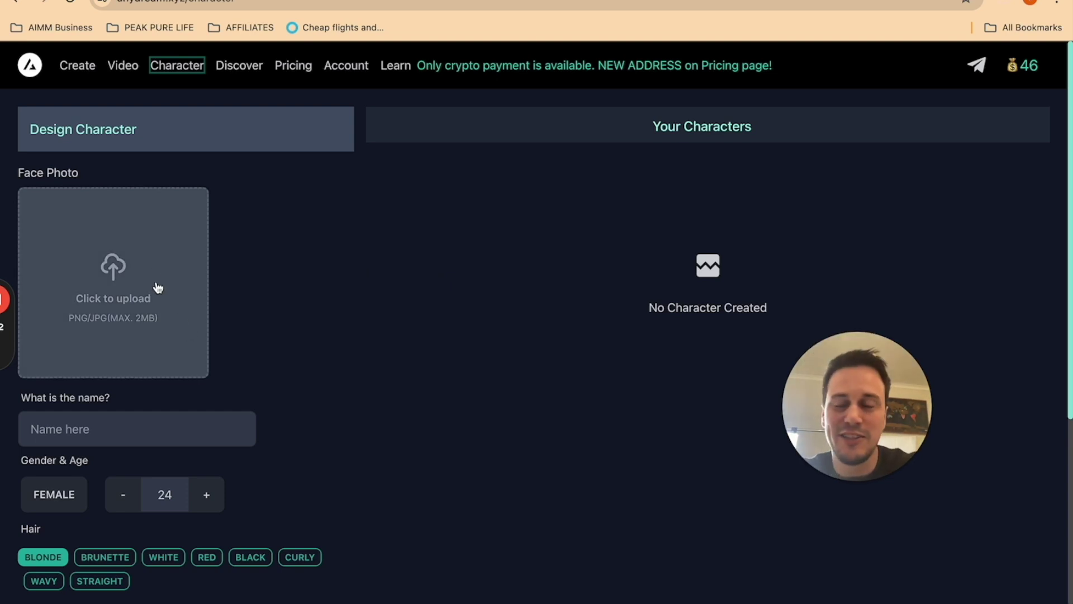
left_click(119, 262)
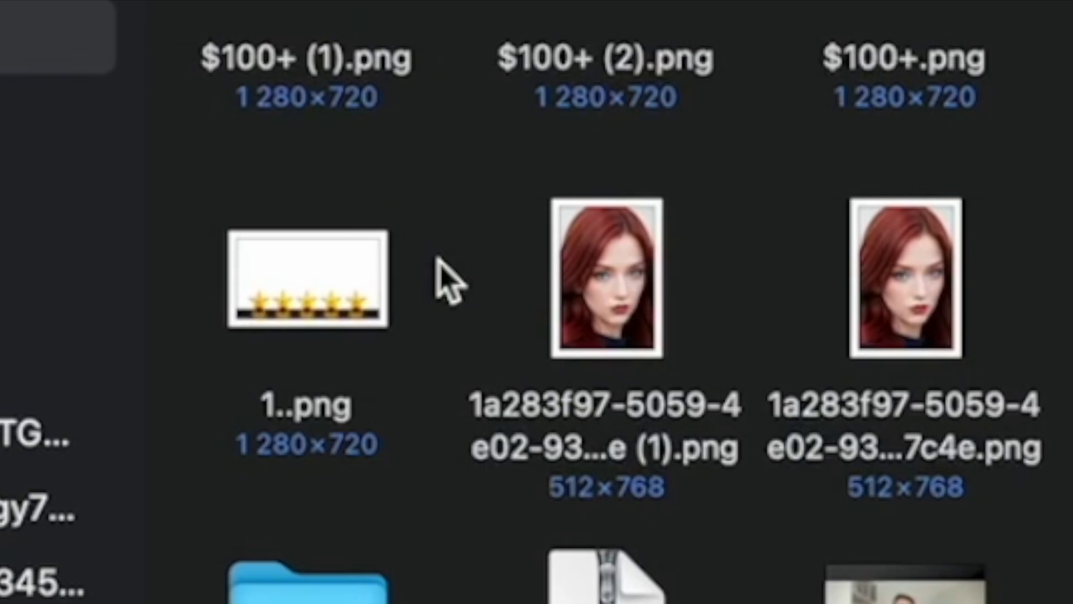
double_click(592, 244)
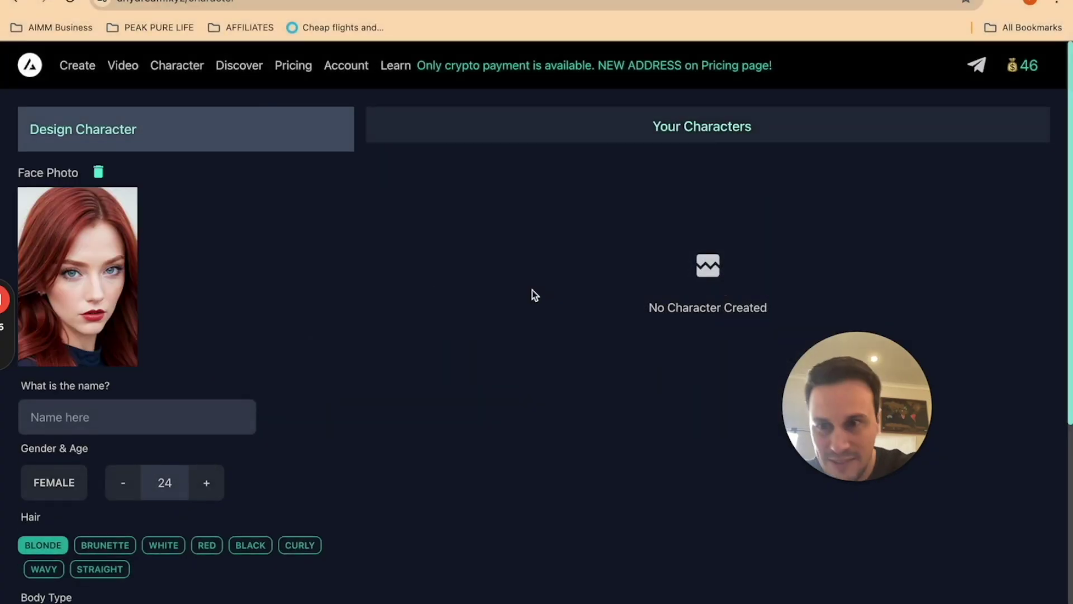
Step: Name the character Sheila, give her red hair and an athletic body, and save the character
scroll(248, 330, "down", 2)
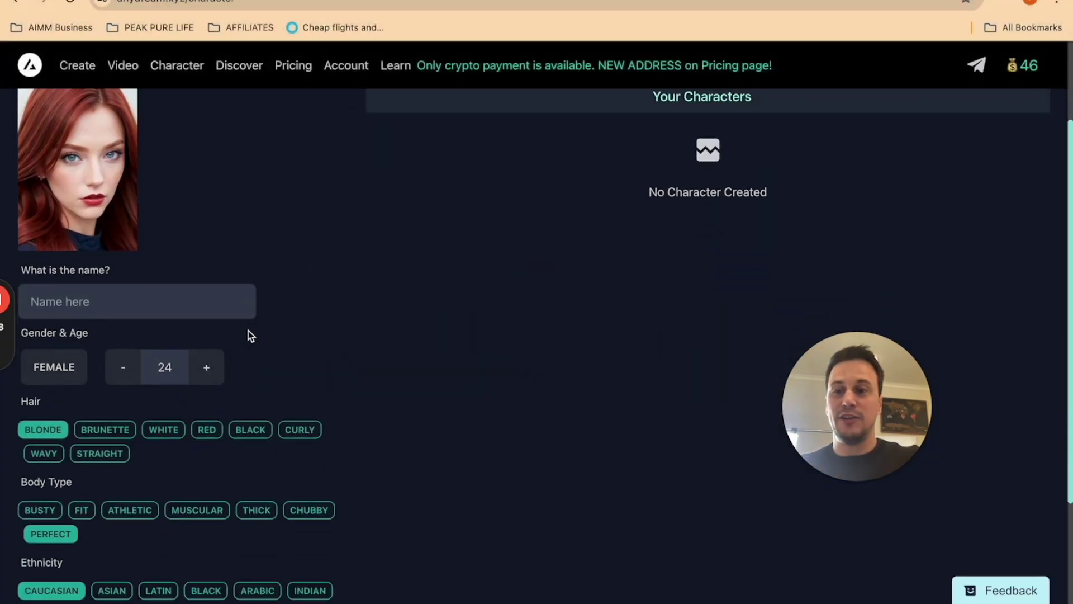
left_click(207, 307)
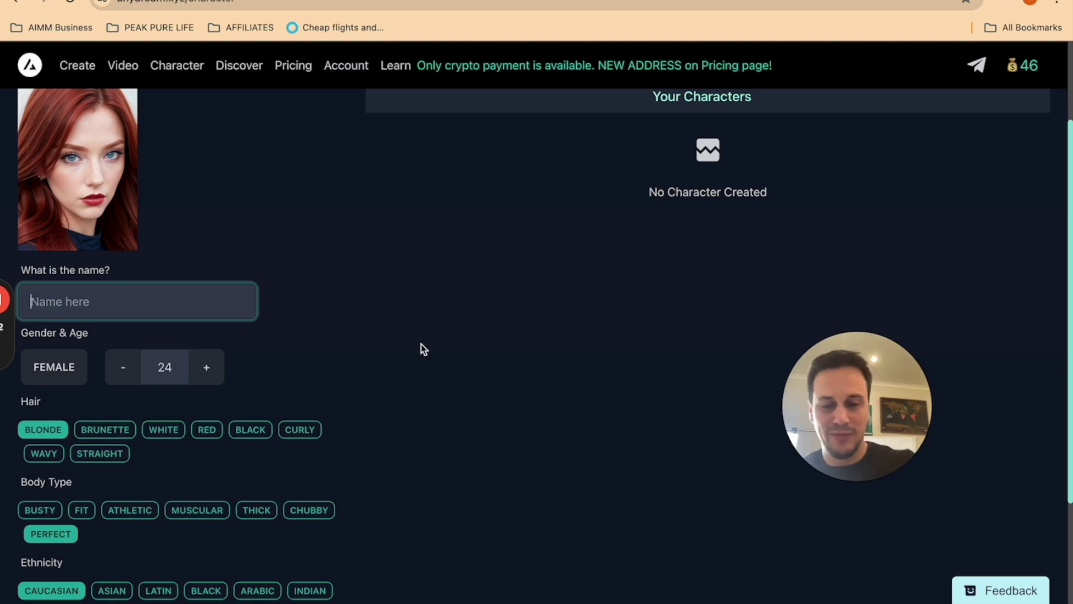
type("SHeila")
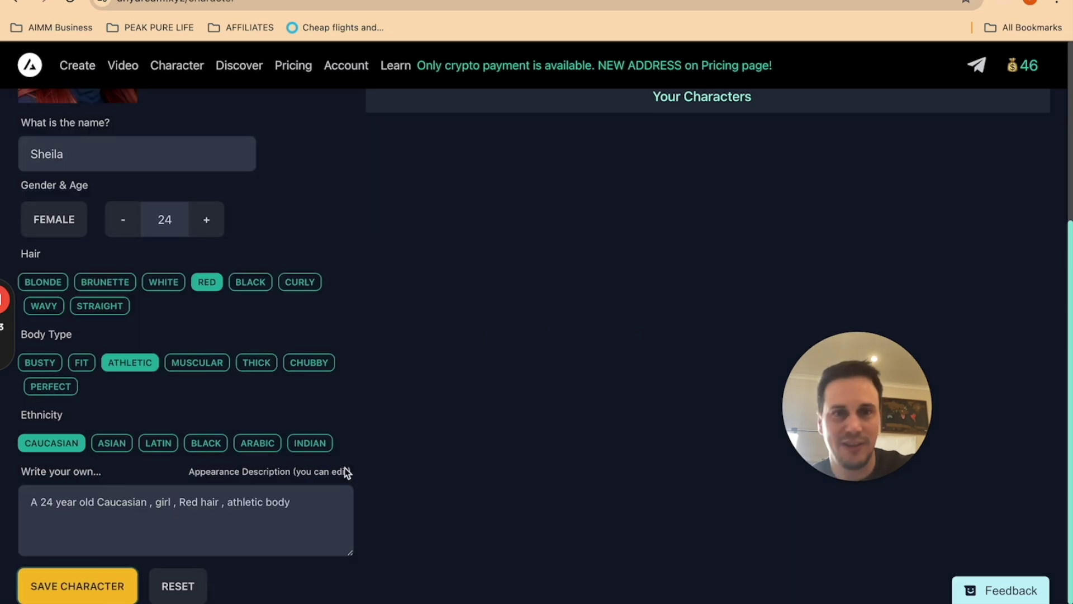
left_click(60, 586)
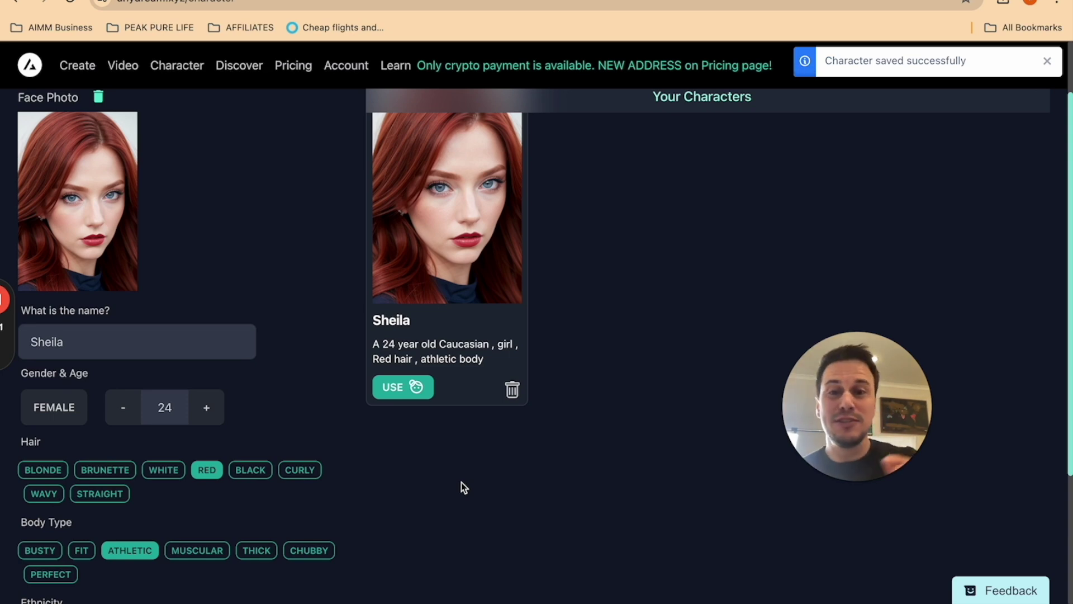
Step: Use the Sheila character to generate a portrait image from the prompt "sheila in a forest"
left_click(391, 389)
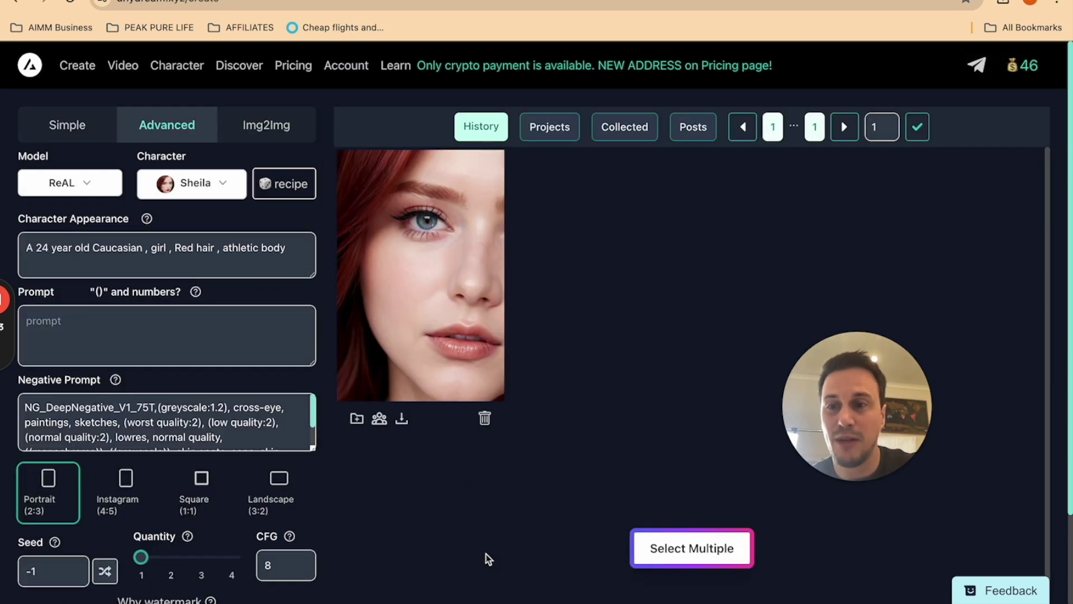
left_click(152, 328)
type("sheila ")
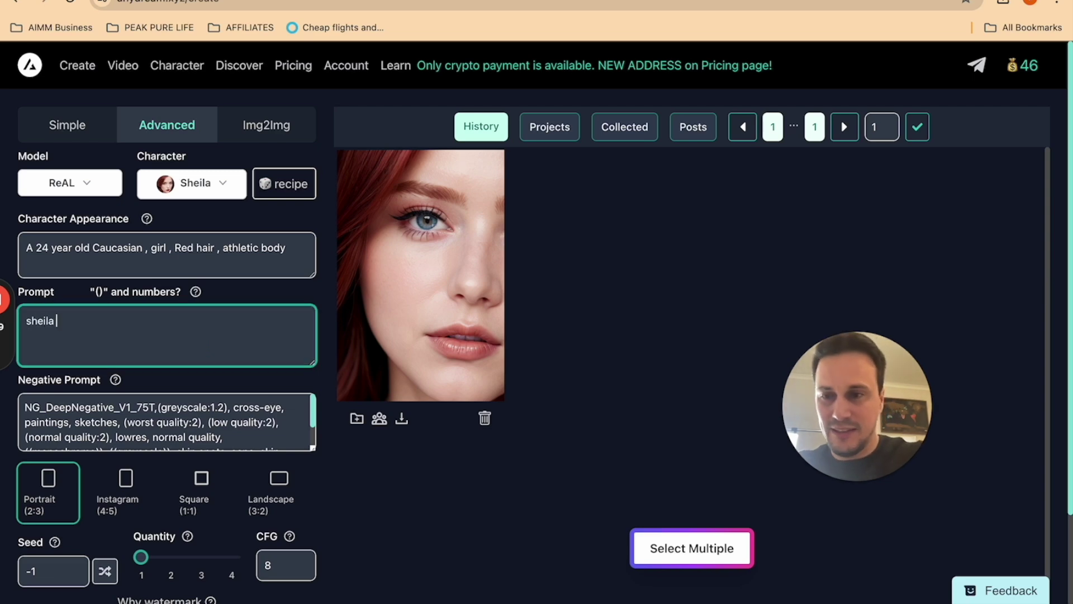
type("in a forest")
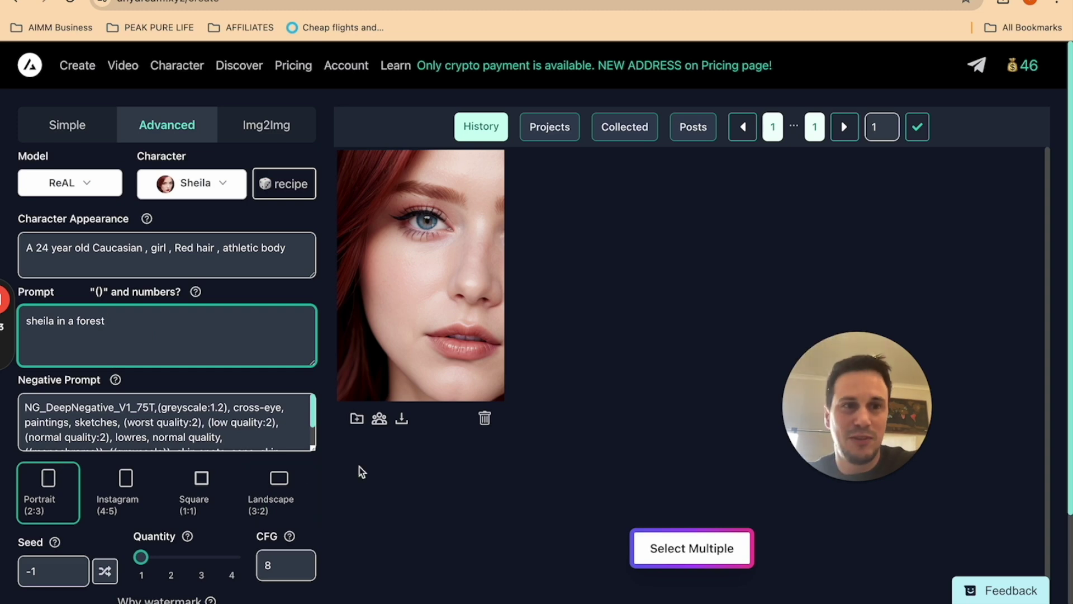
scroll(252, 496, "down", 3)
scroll(432, 361, "up", 3)
scroll(431, 361, "down", 4)
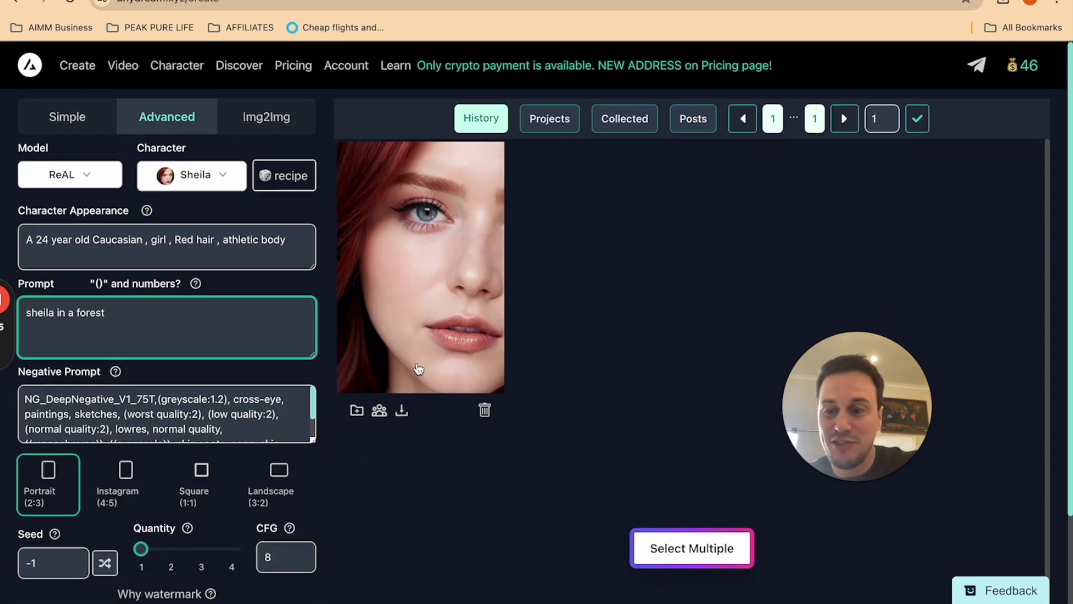
left_click(166, 532)
scroll(564, 490, "up", 3)
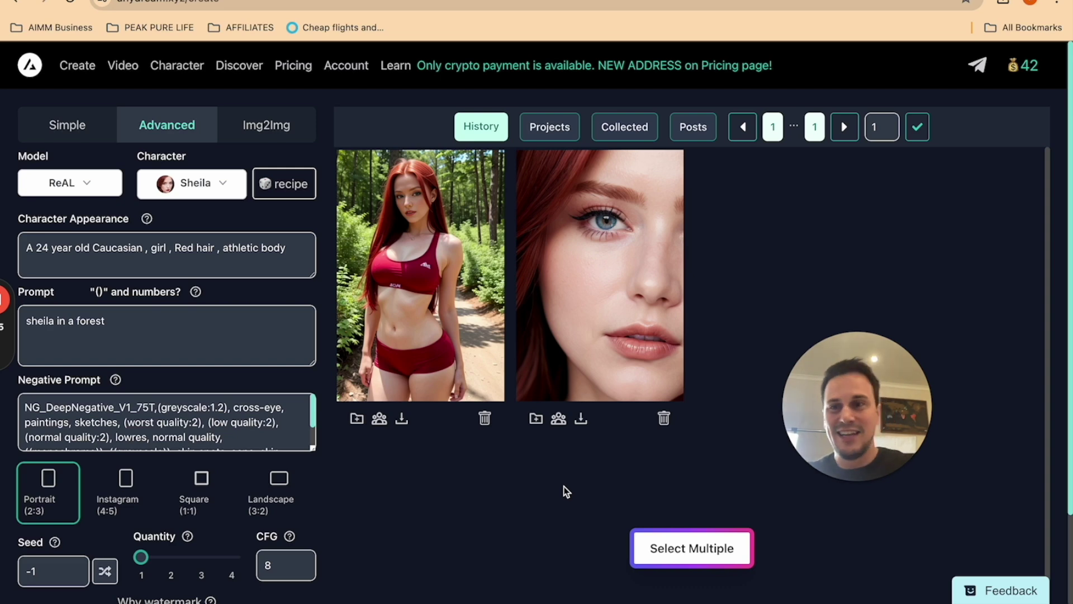
Step: Open Anydream's video section, and on Fiverr examine the gigs listed for "influencer model videos" with their services and prices
left_click(122, 68)
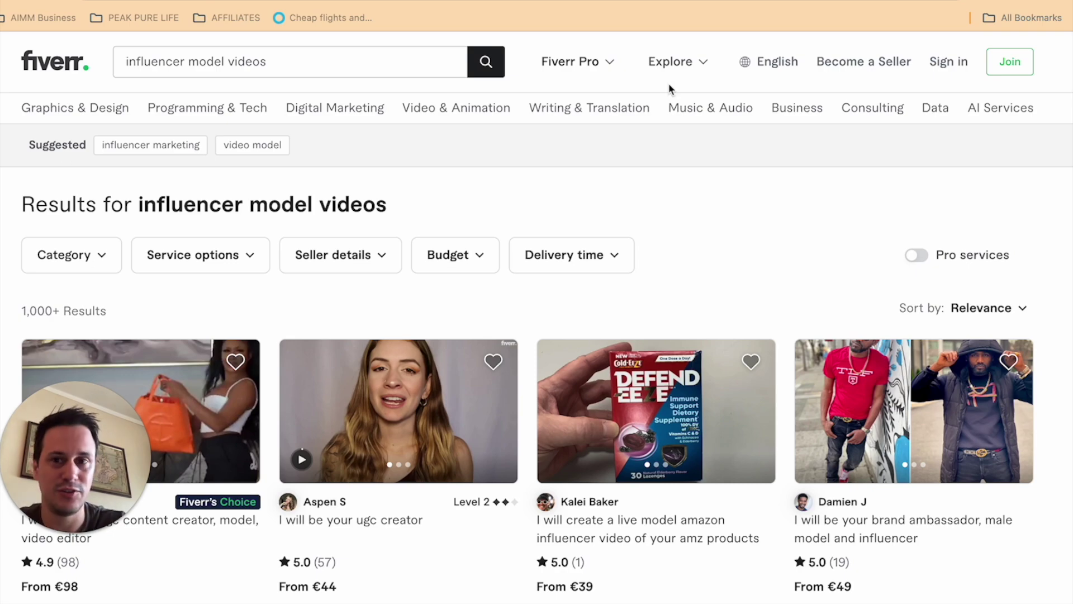
scroll(602, 190, "down", 4)
scroll(601, 190, "up", 4)
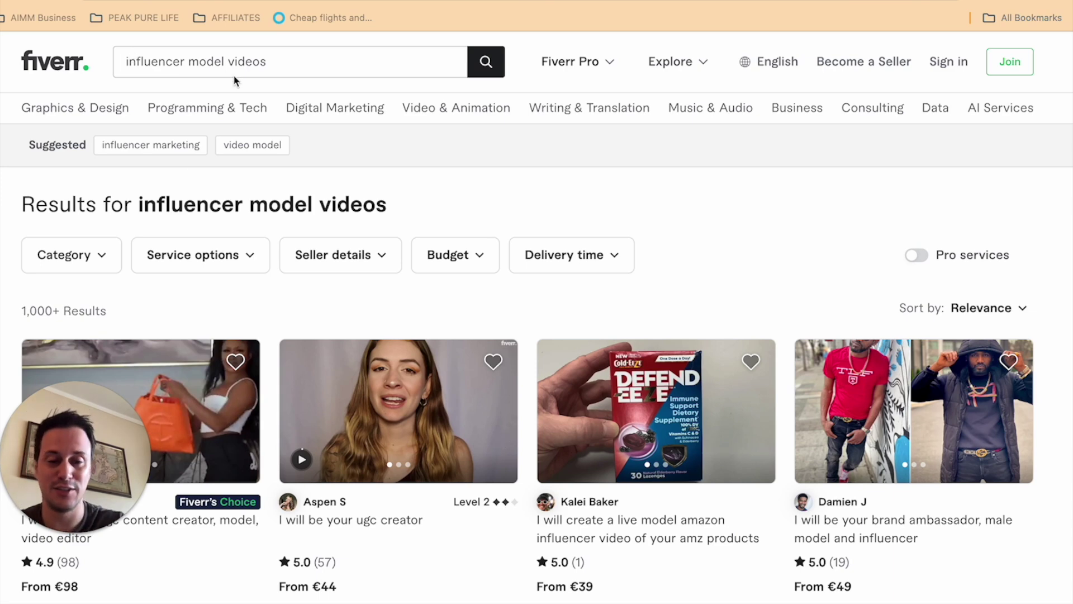
scroll(716, 371, "down", 5)
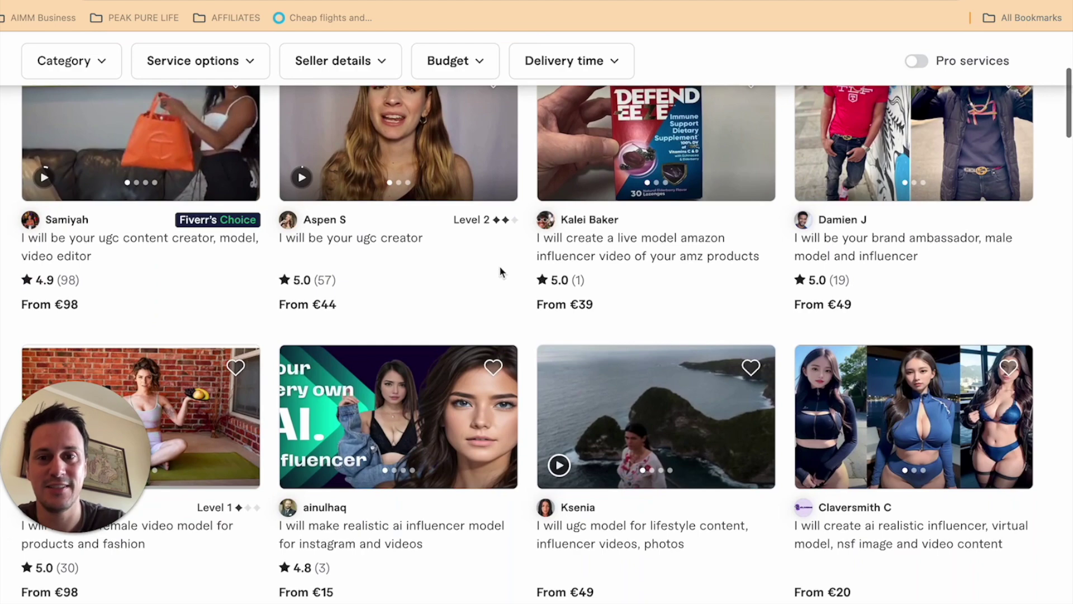
scroll(500, 266, "up", 3)
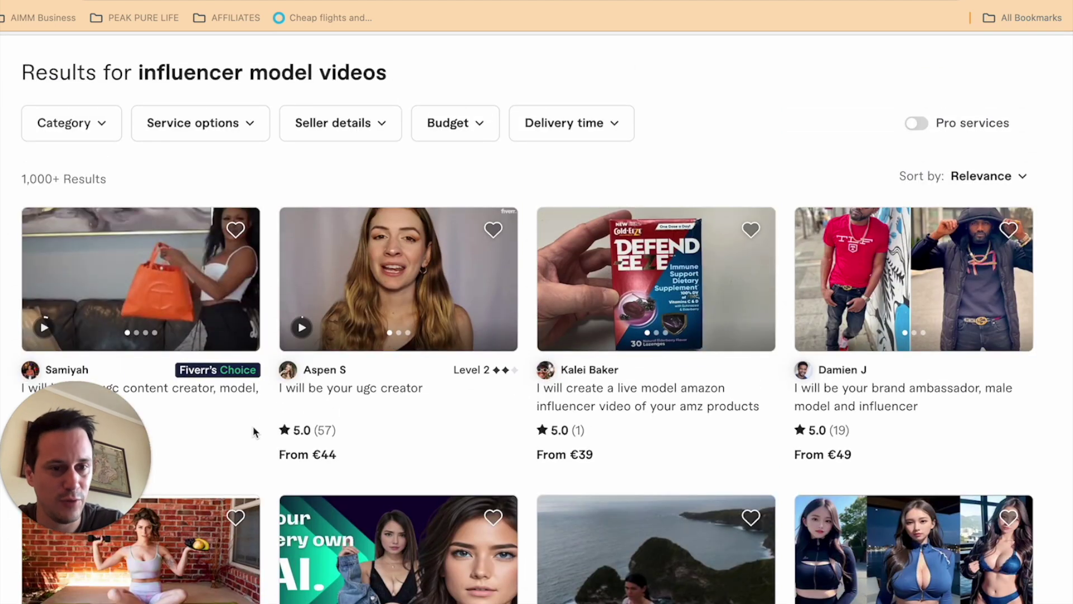
scroll(252, 425, "down", 7)
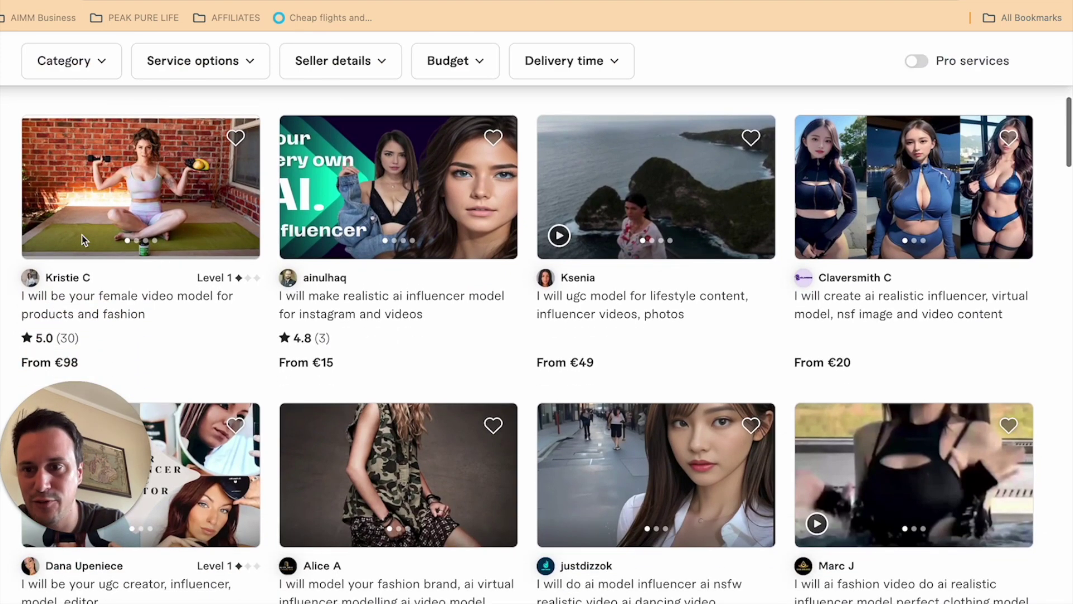
scroll(108, 266, "down", 6)
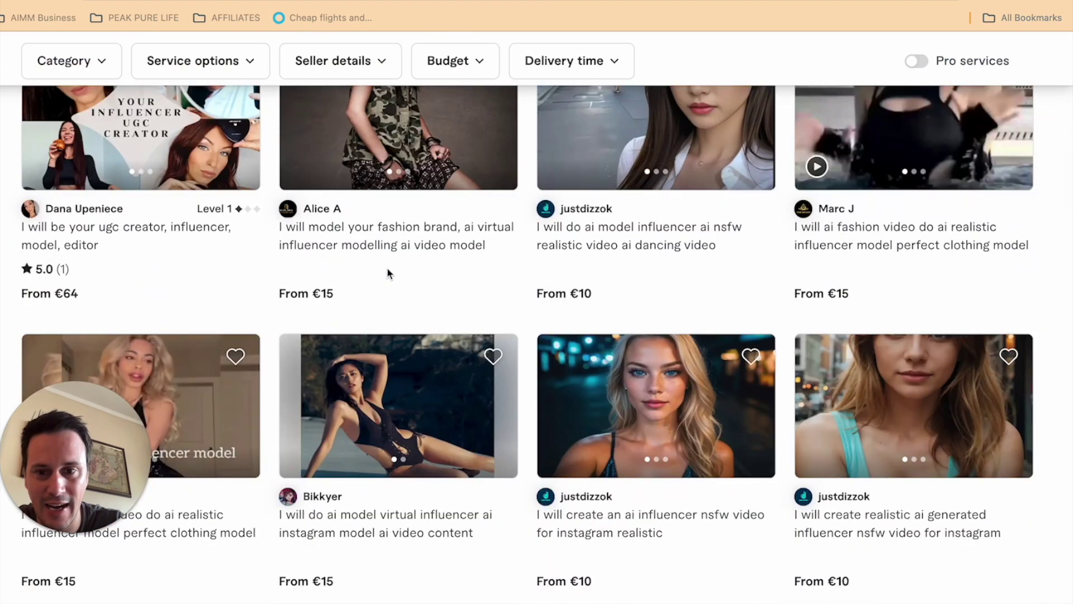
scroll(559, 274, "down", 3)
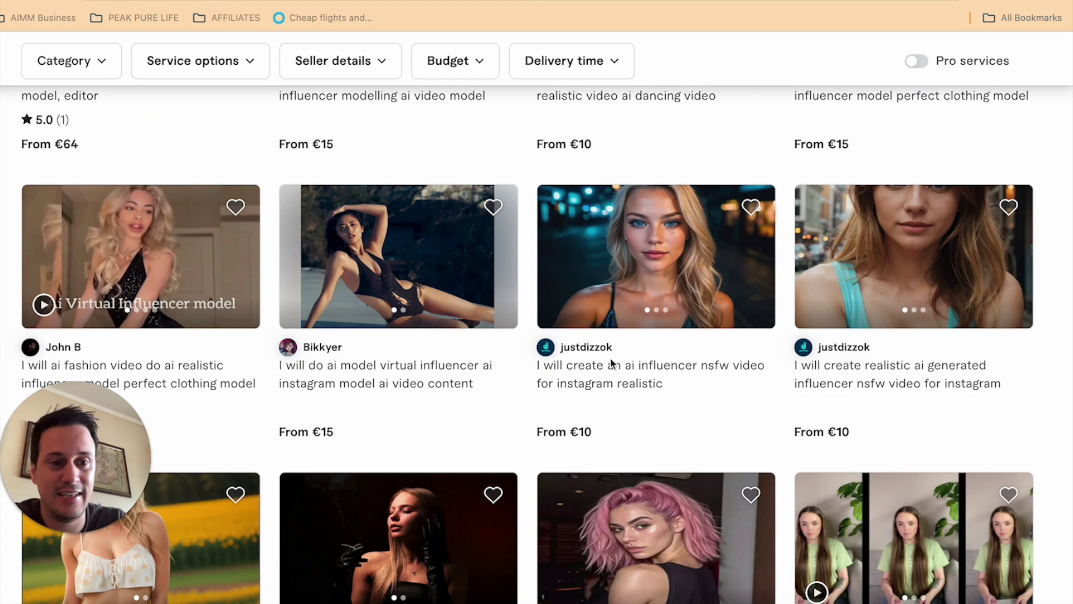
scroll(612, 364, "down", 4)
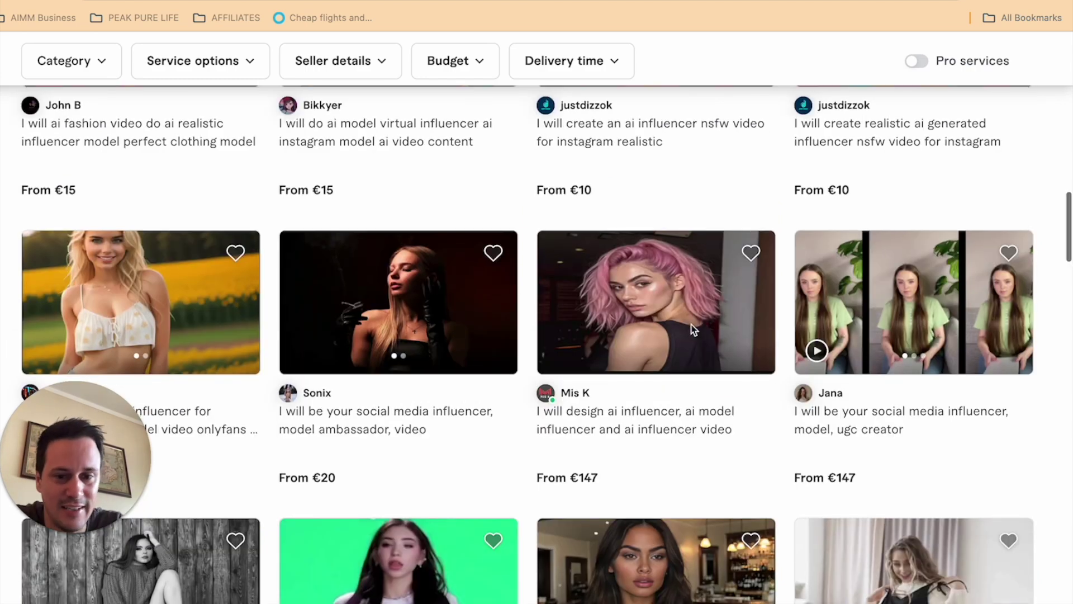
scroll(693, 329, "down", 3)
scroll(693, 329, "down", 10)
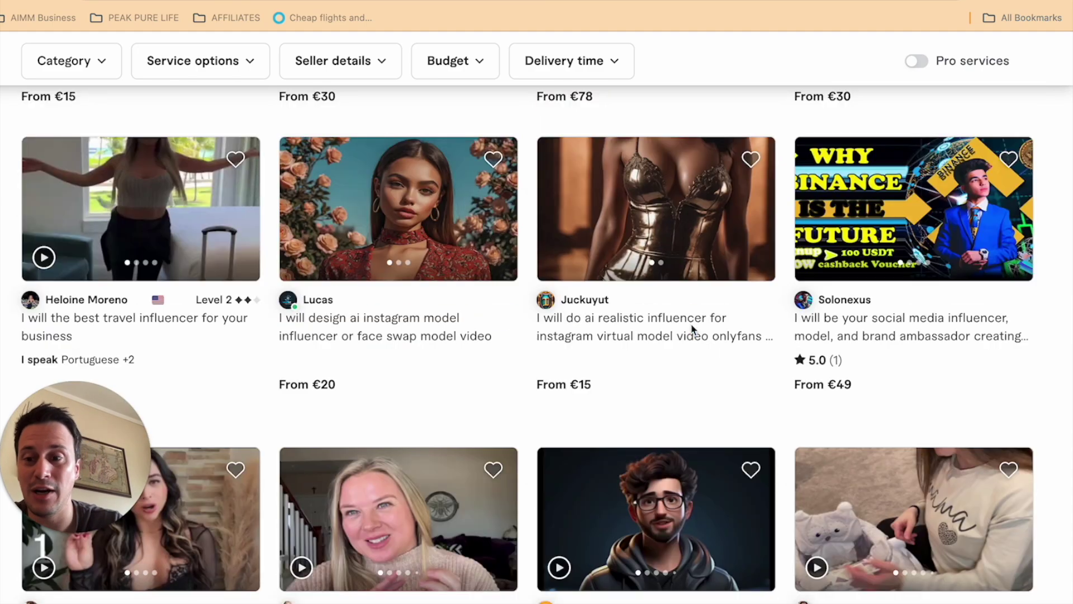
Step: Browse further through the Fiverr gigs for influencer model videos and return to the start of the results
scroll(692, 328, "down", 12)
scroll(693, 330, "down", 8)
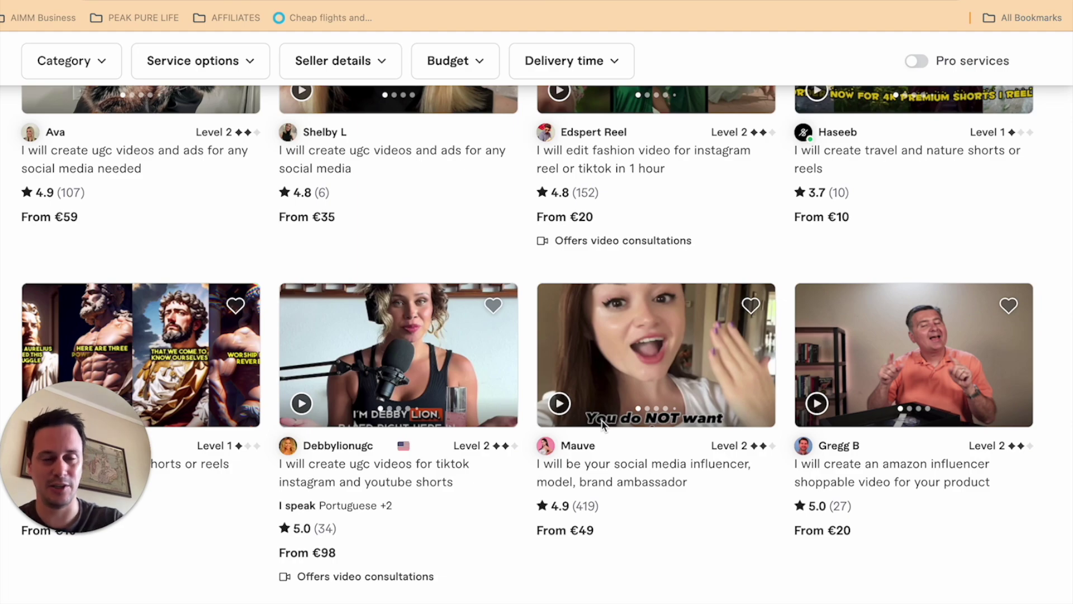
scroll(976, 411, "down", 10)
scroll(976, 411, "up", 20)
scroll(977, 416, "up", 15)
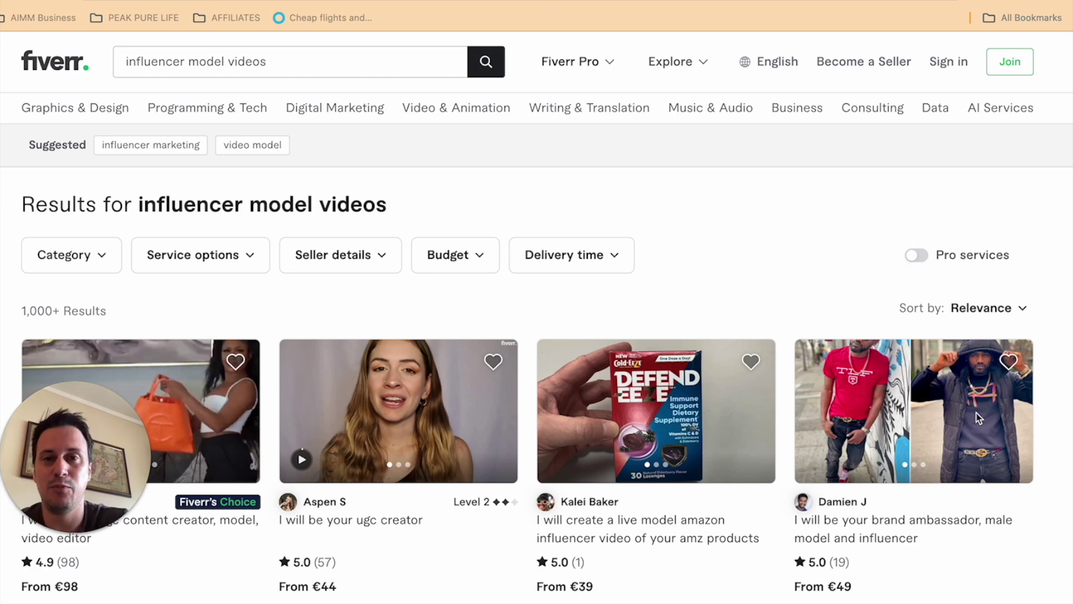
mouse_move(978, 601)
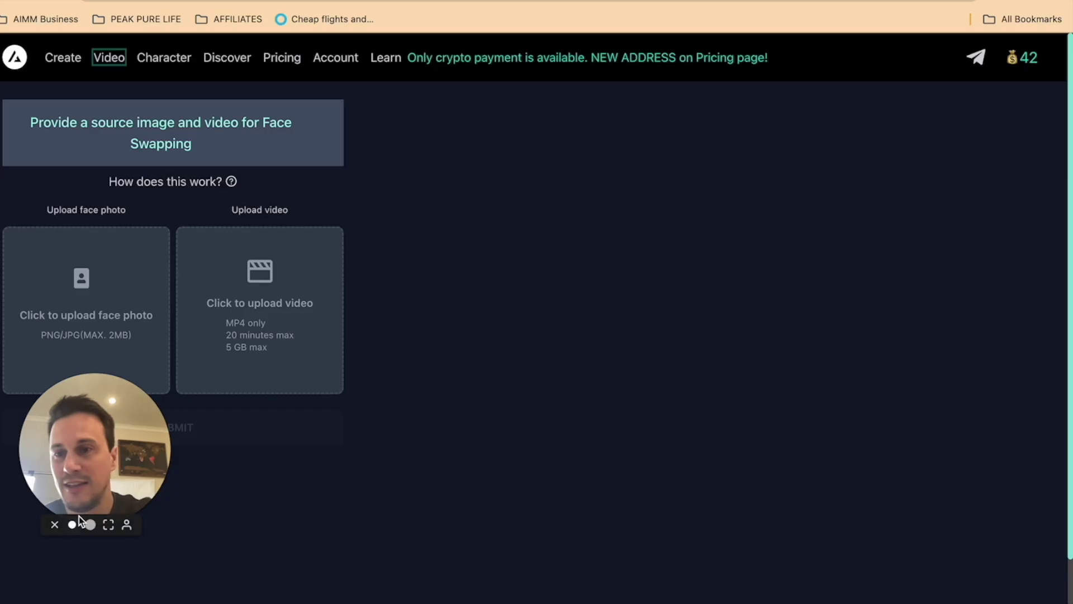
Step: In Anydream, upload the video of the woman in red and the red-haired portrait, submit the face swap, and download the resulting video
left_click_drag(74, 504, 440, 501)
left_click(729, 396)
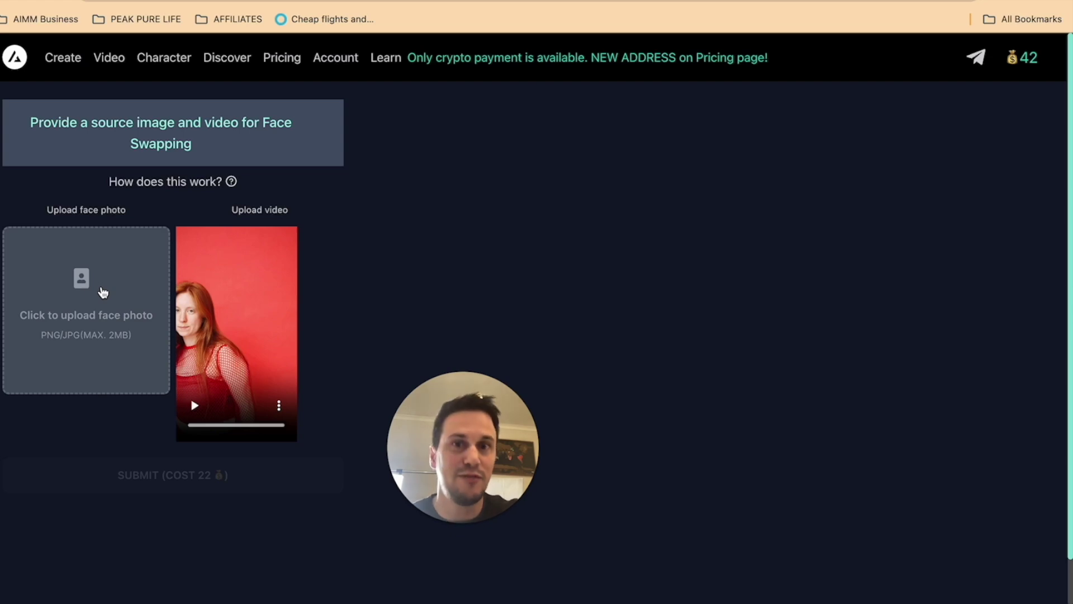
left_click(103, 292)
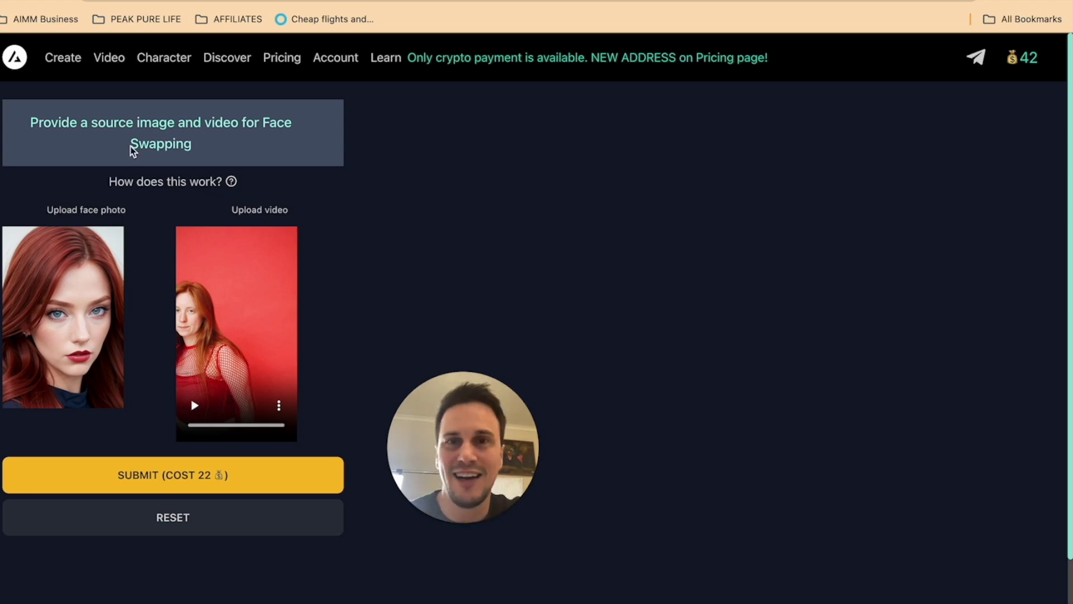
left_click(144, 478)
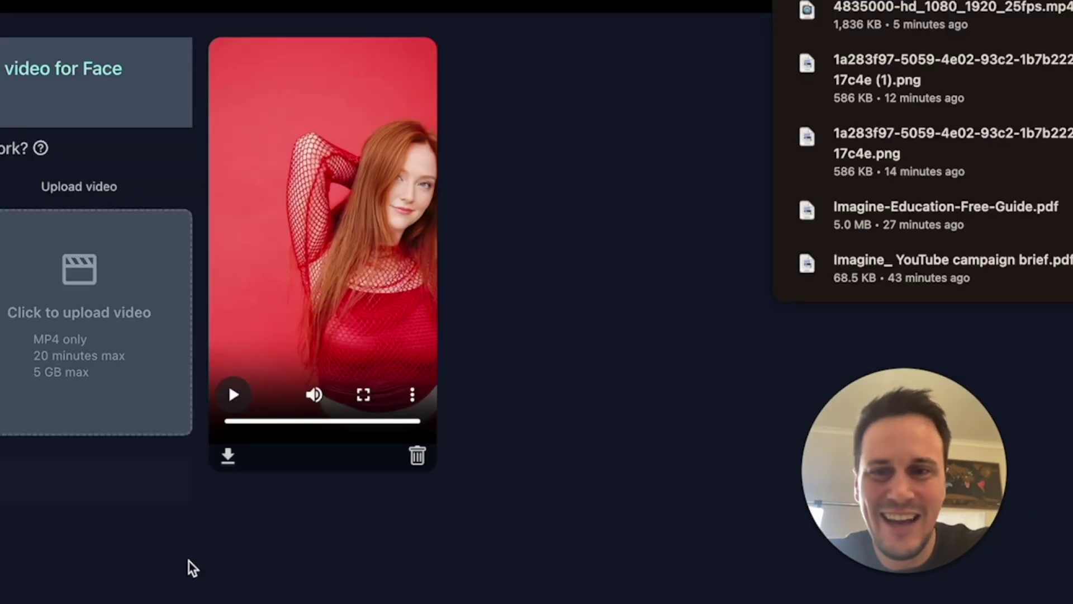
left_click(228, 459)
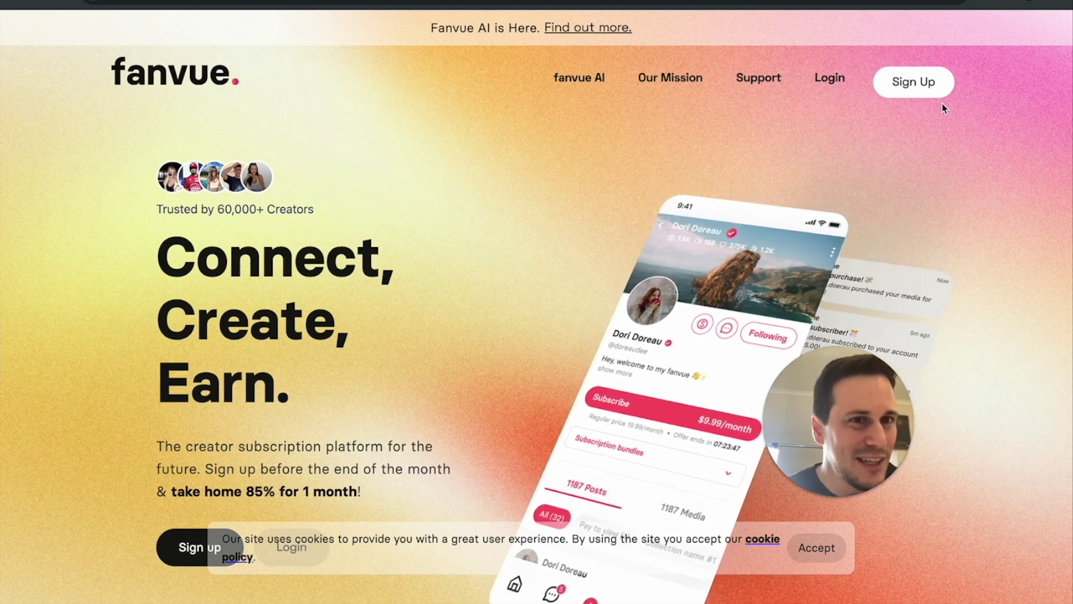
Step: Sign up on Fanvue as a creator, start earning, choose United States of America as the country of residency, and continue through identity verification
left_click(921, 90)
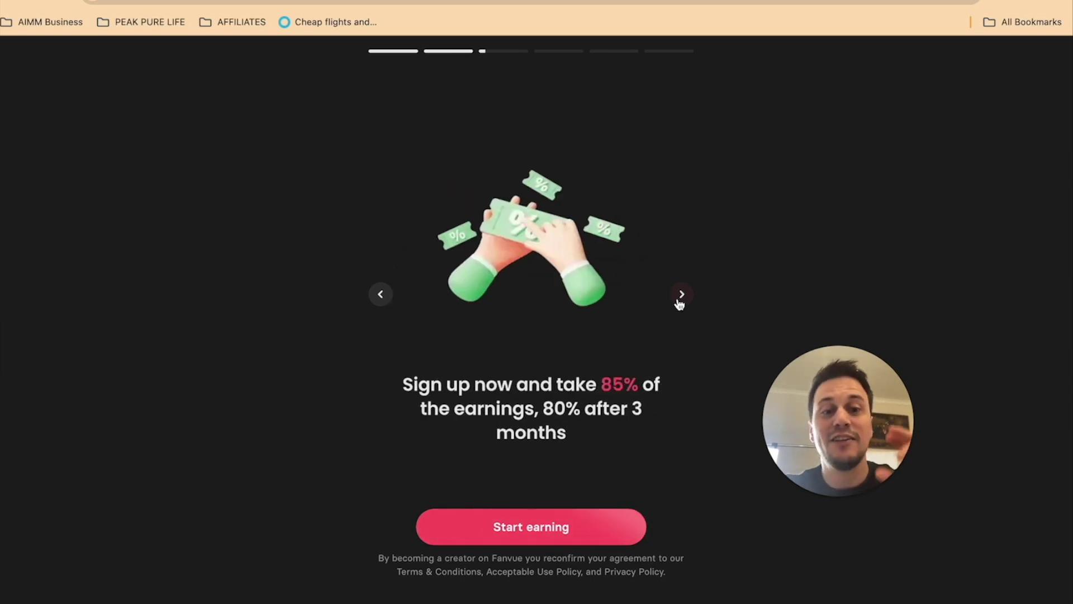
left_click(528, 530)
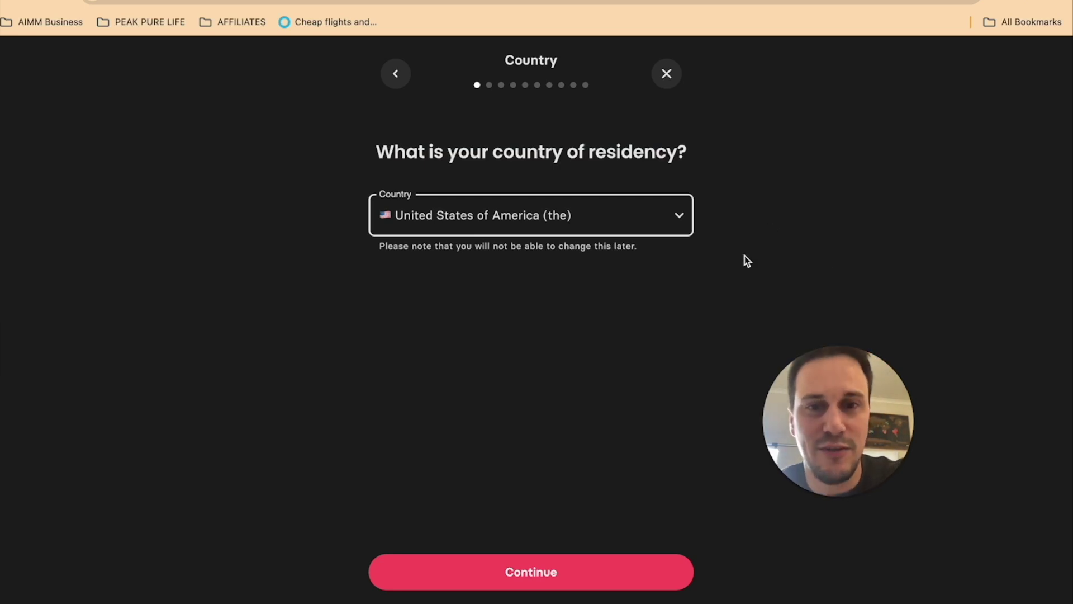
left_click(547, 576)
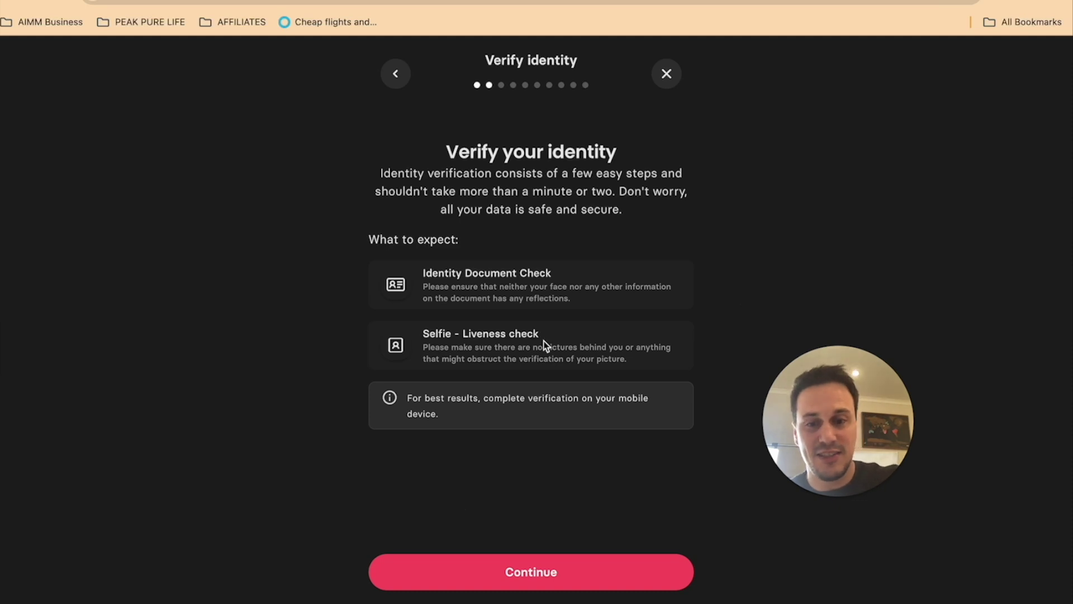
left_click(566, 579)
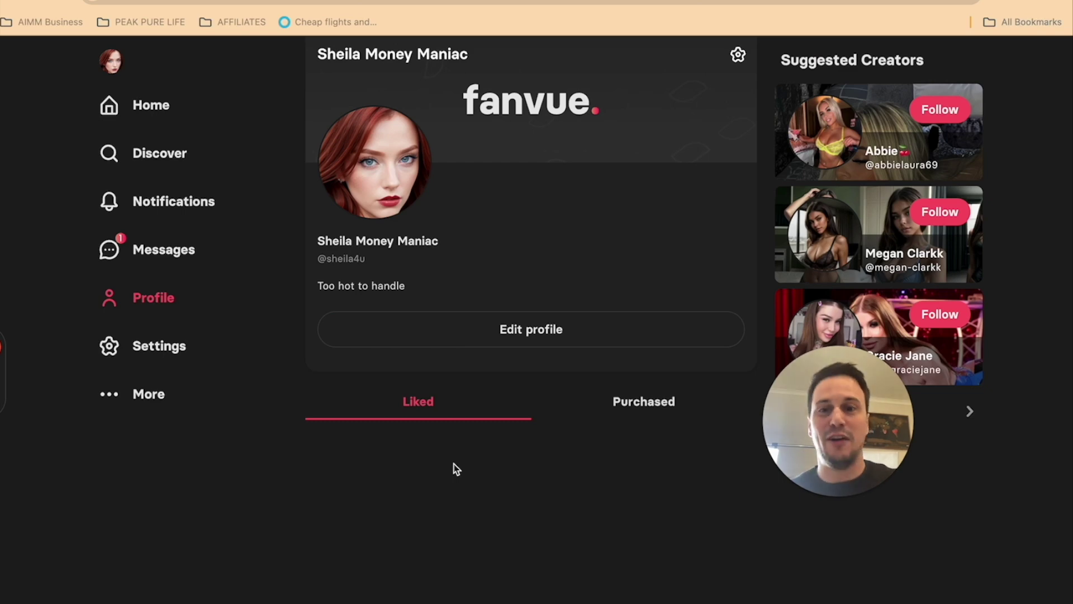
Step: Check the editing options of the Sheila profile on Fanvue, return to the profile page and review its bio text
left_click(464, 329)
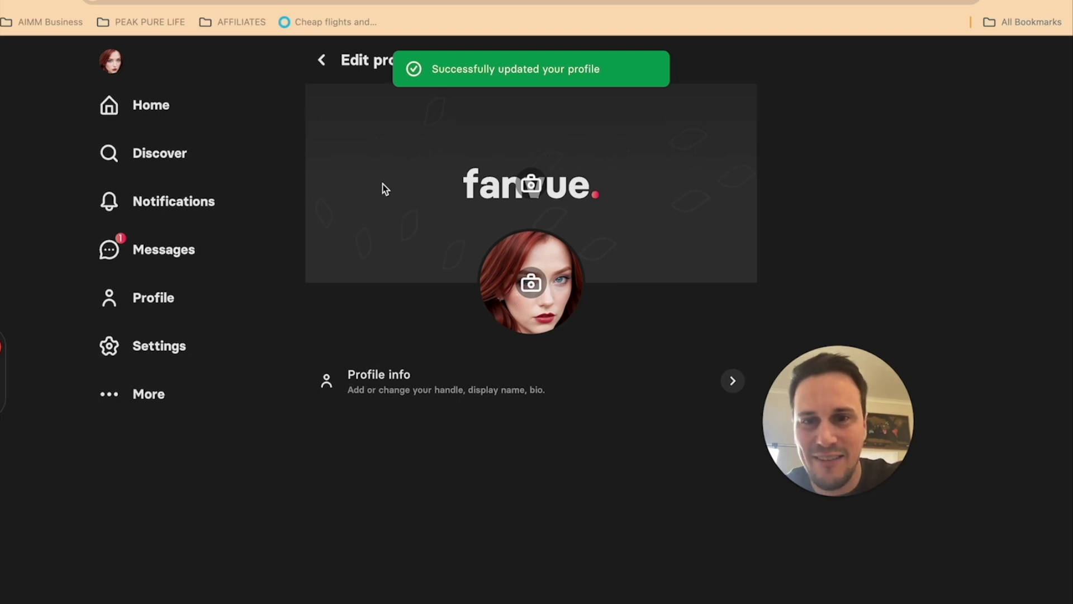
left_click(321, 60)
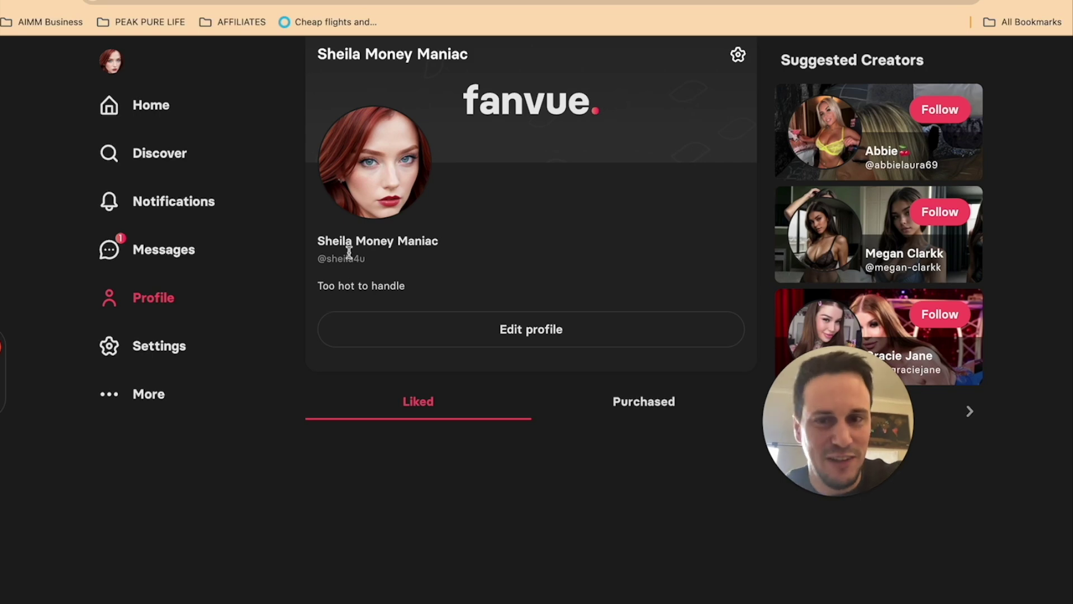
left_click_drag(332, 283, 533, 288)
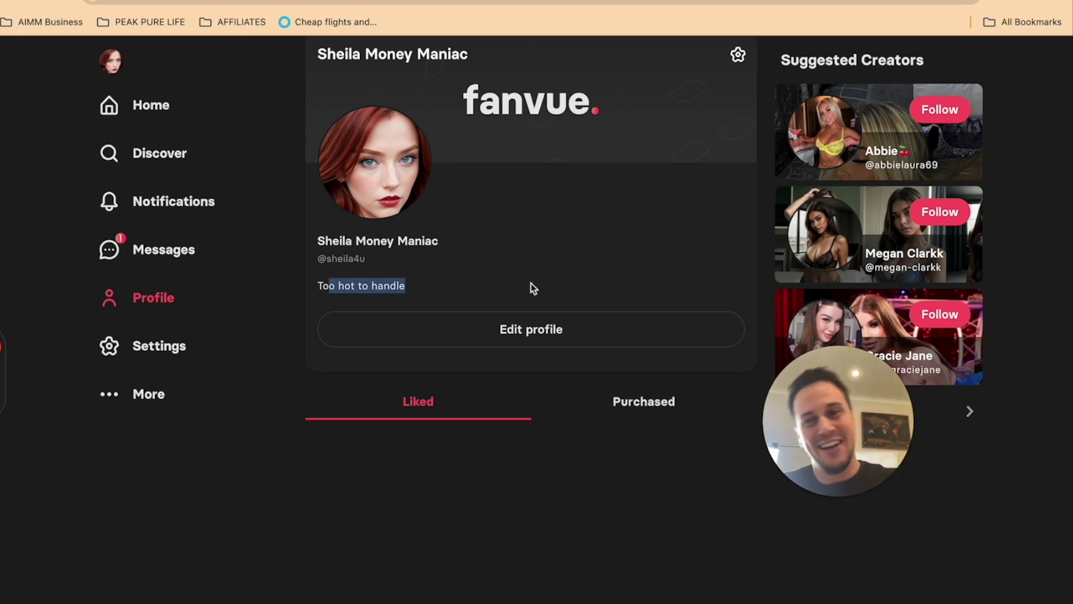
left_click(523, 483)
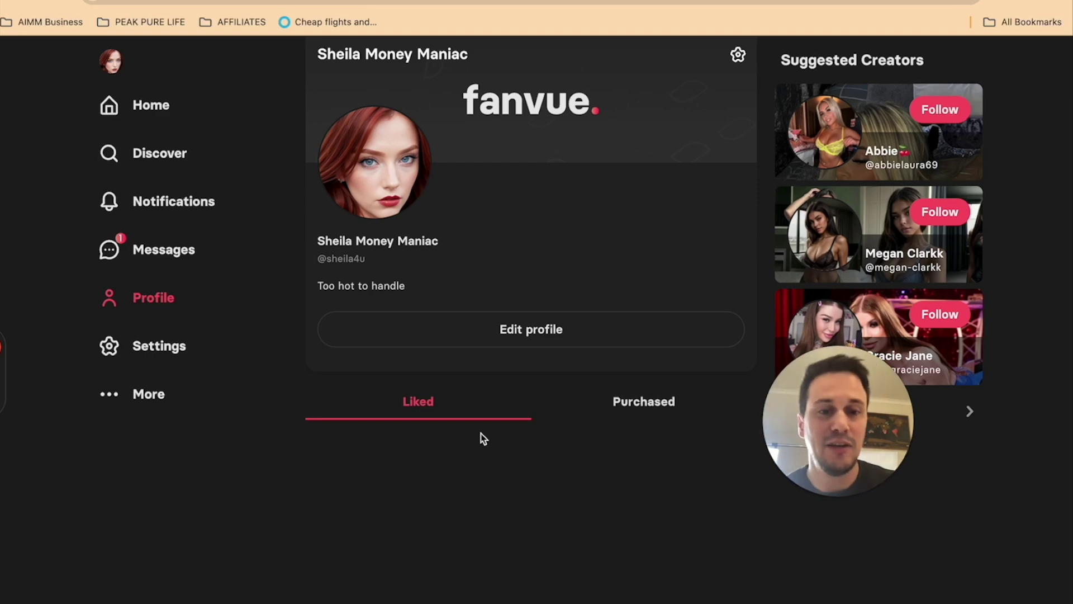
Step: Open the second suggested creator's profile and examine its welcome message, subscription offer and locked posts
left_click(816, 235)
scroll(581, 277, "down", 10)
scroll(581, 277, "down", 20)
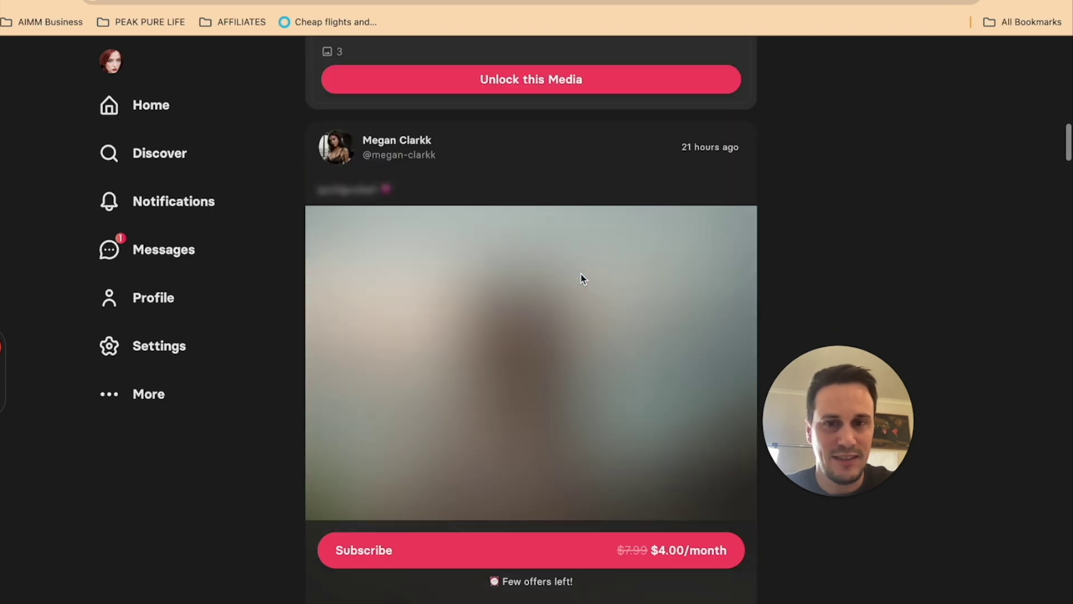
scroll(581, 278, "up", 3)
scroll(581, 277, "up", 20)
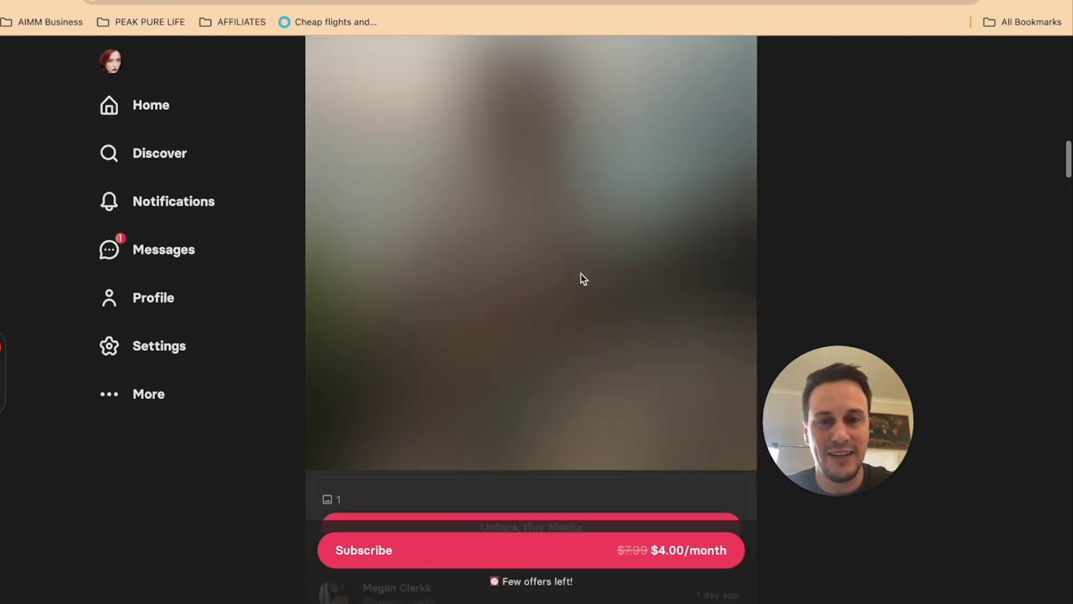
scroll(581, 276, "up", 5)
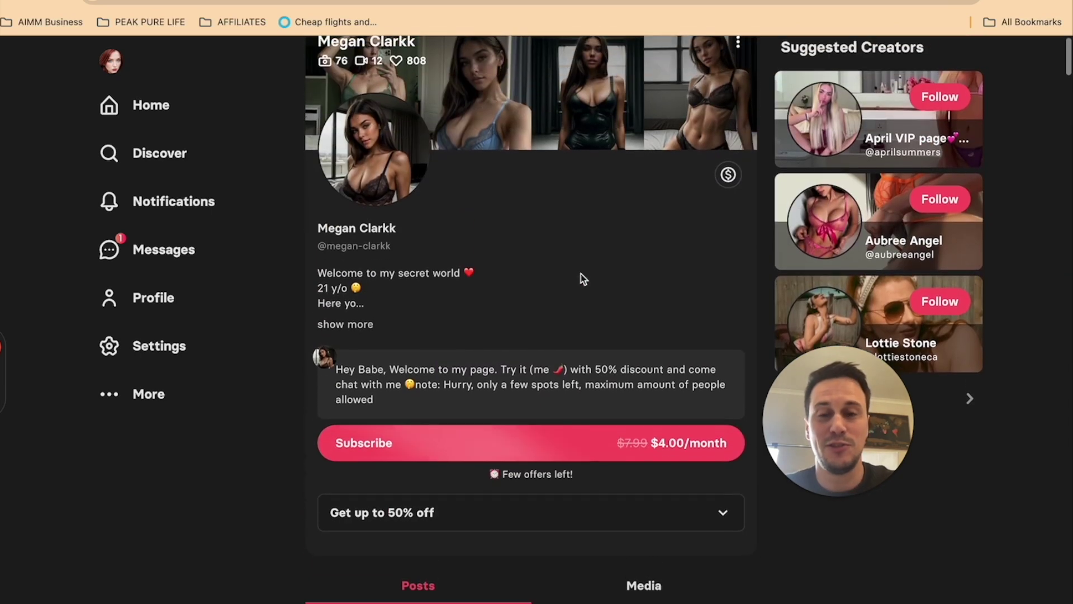
scroll(581, 277, "down", 6)
scroll(441, 286, "down", 10)
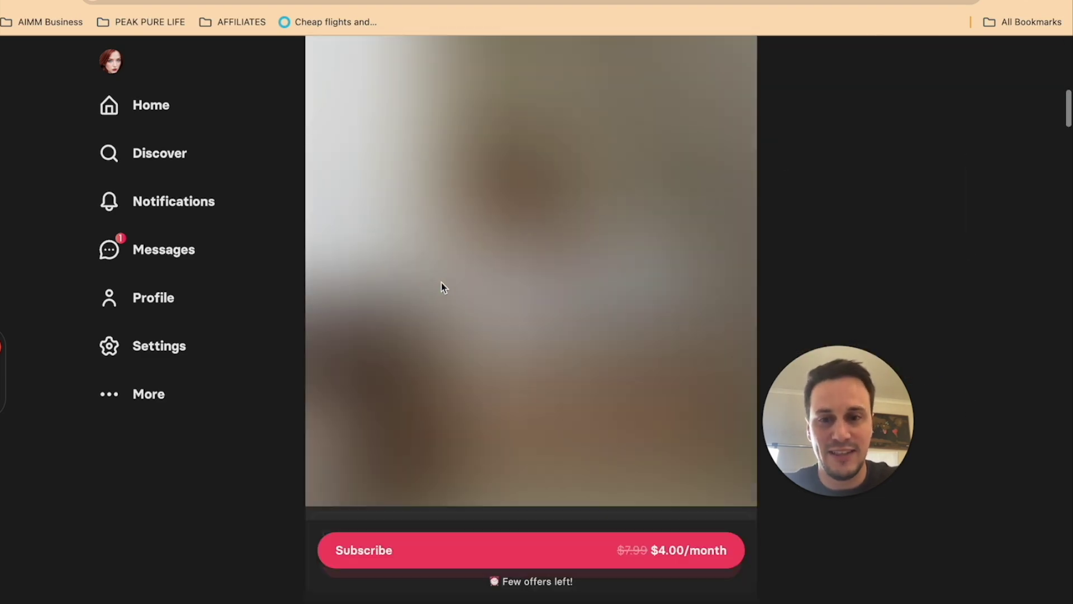